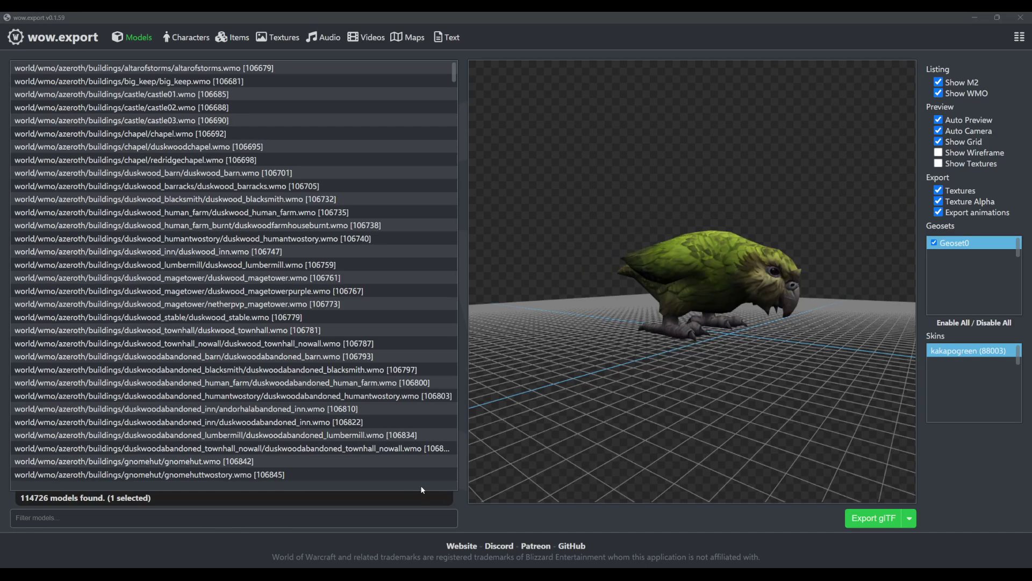
Open the character viewer and inspect the default Blood Elf model
click(335, 422)
click(189, 40)
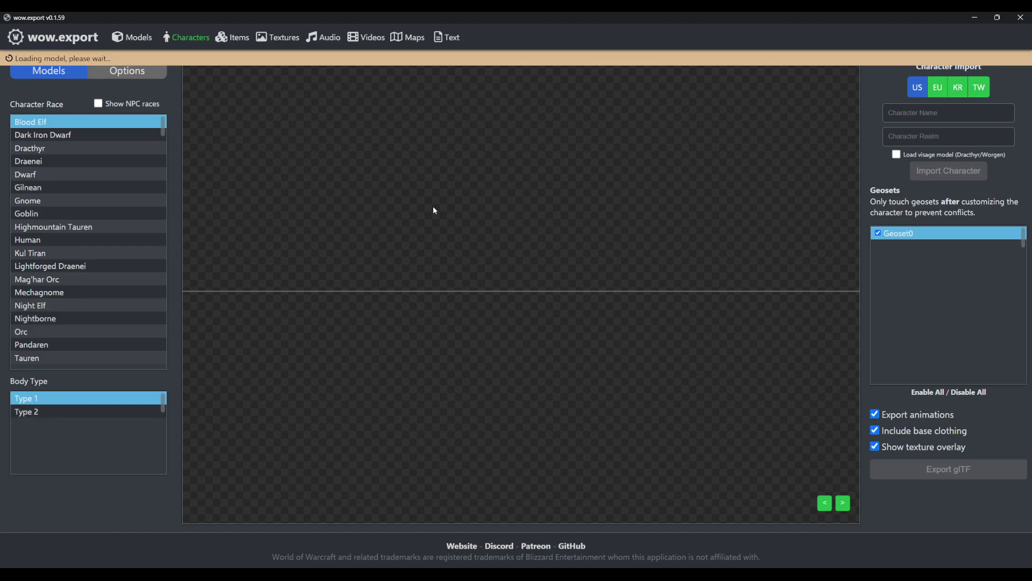
drag(466, 243, 431, 259)
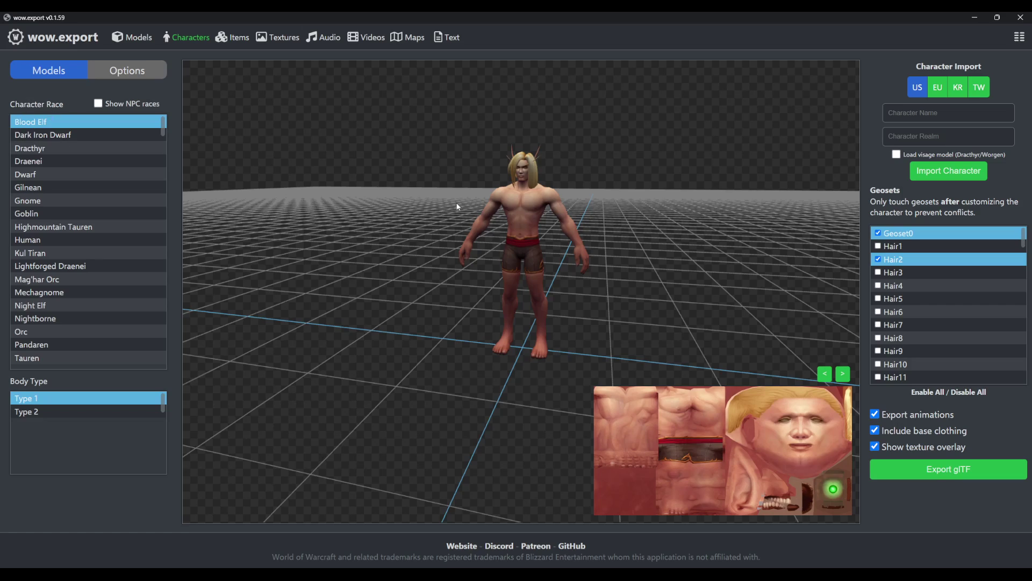
mouse_move(457, 205)
mouse_down()
mouse_move(662, 209)
mouse_move(451, 211)
mouse_up()
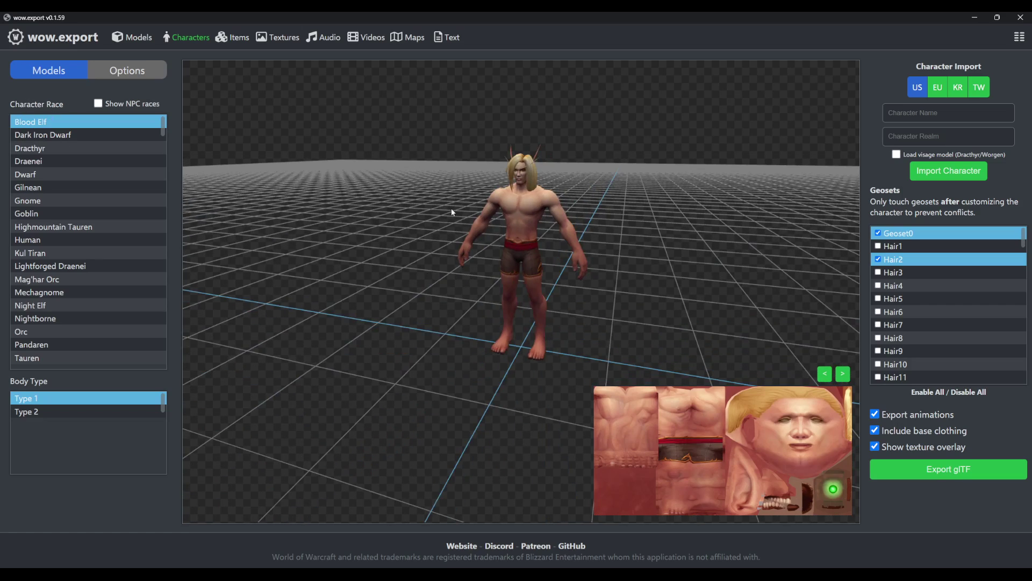
Preview the Dwarf and Kul Tiran races and load the Night Elf model
click(98, 174)
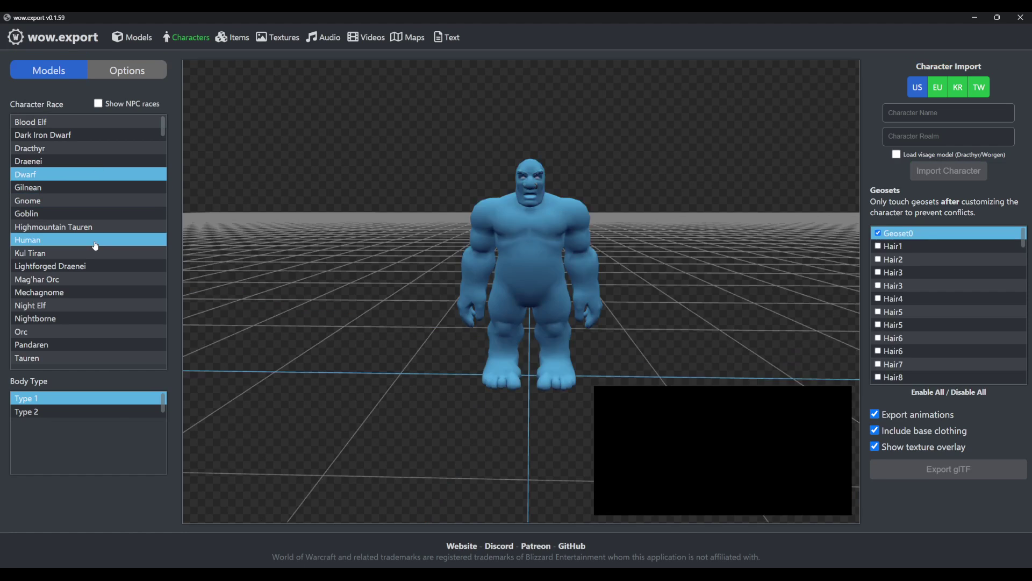
click(88, 253)
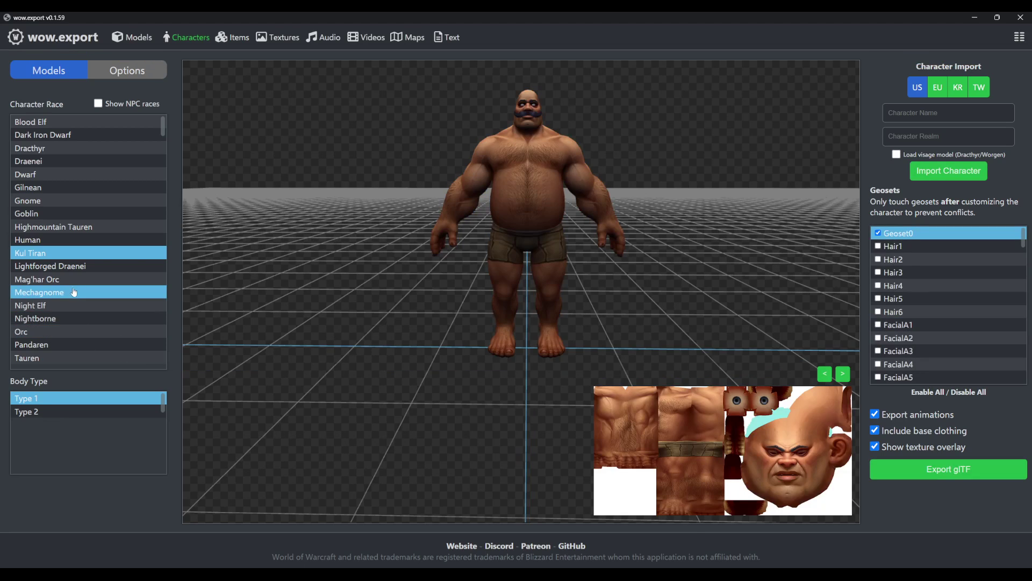
click(70, 304)
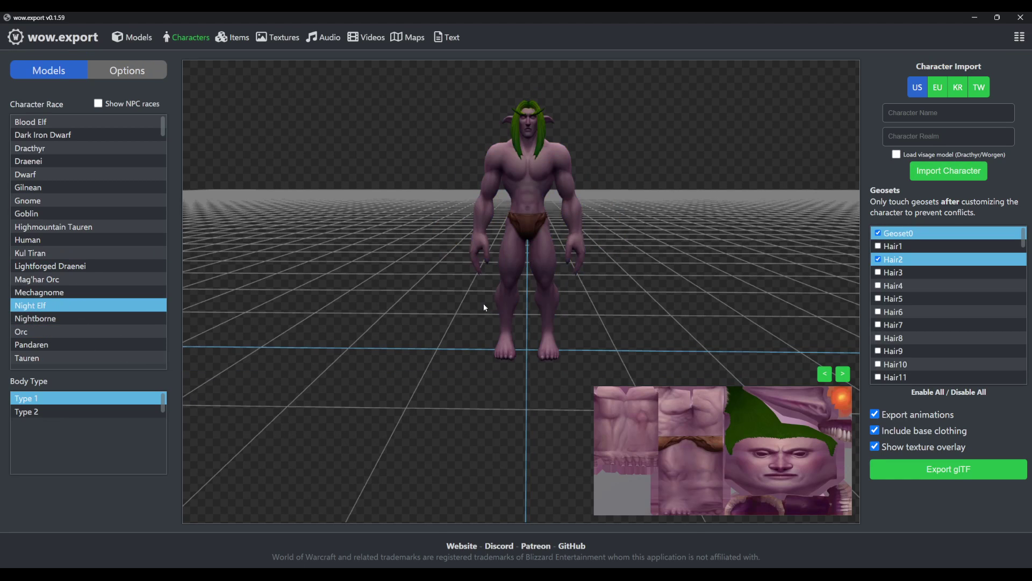
drag(483, 304, 454, 296)
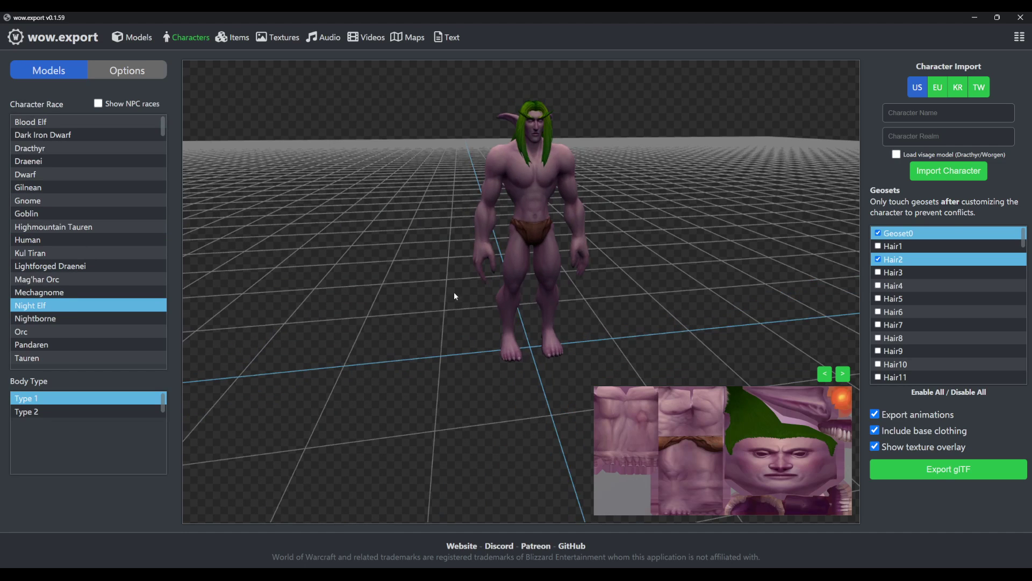
Try several skin colors on the Night Elf and set Skin Color to Choice 6
click(126, 70)
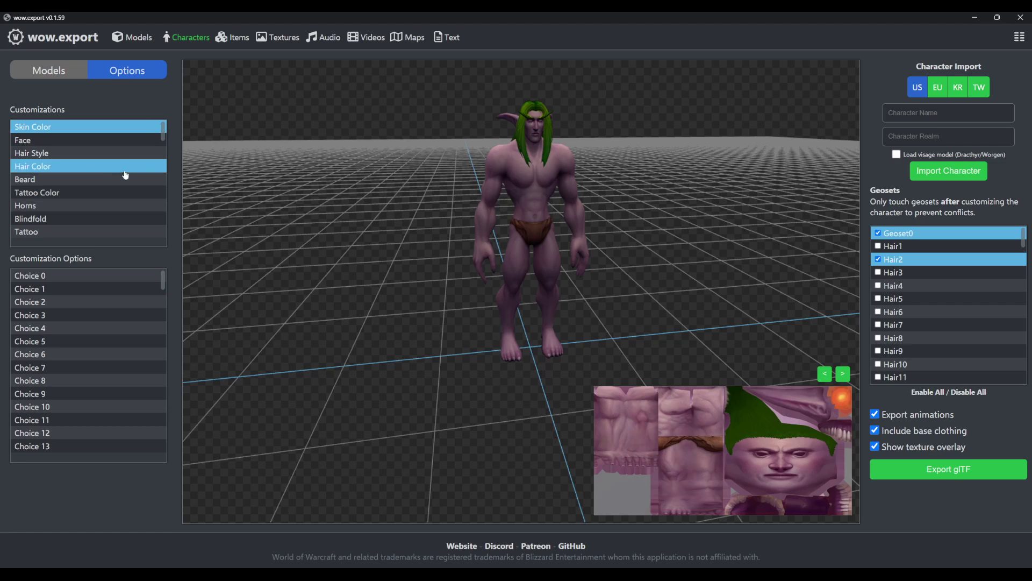
click(109, 302)
click(102, 341)
click(99, 354)
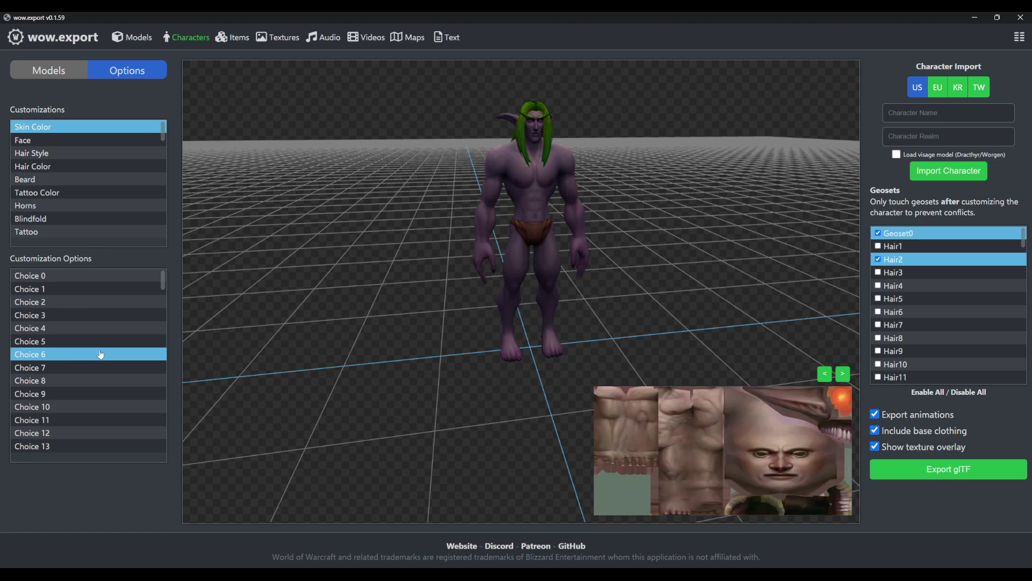
click(99, 380)
click(99, 406)
click(97, 353)
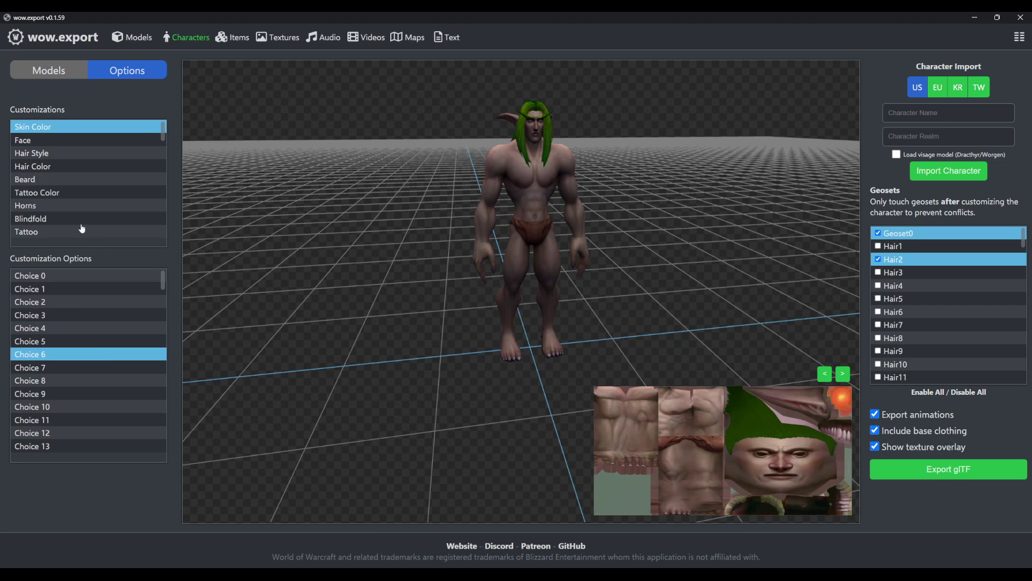
Try several faces on the Night Elf, set Face to Choice 1 and look at the head
click(69, 140)
click(101, 302)
click(96, 343)
click(78, 407)
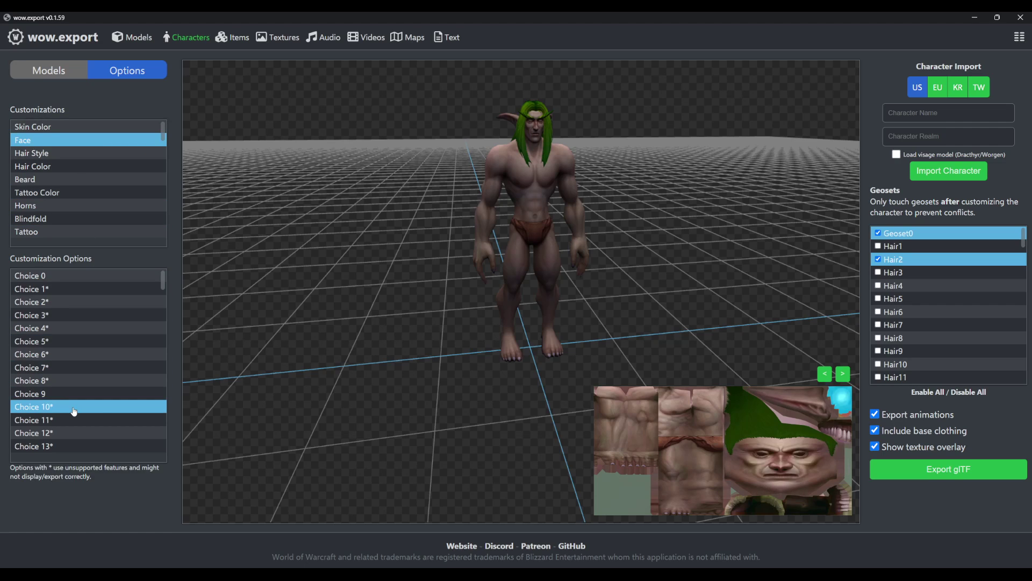
click(69, 446)
click(60, 367)
click(56, 302)
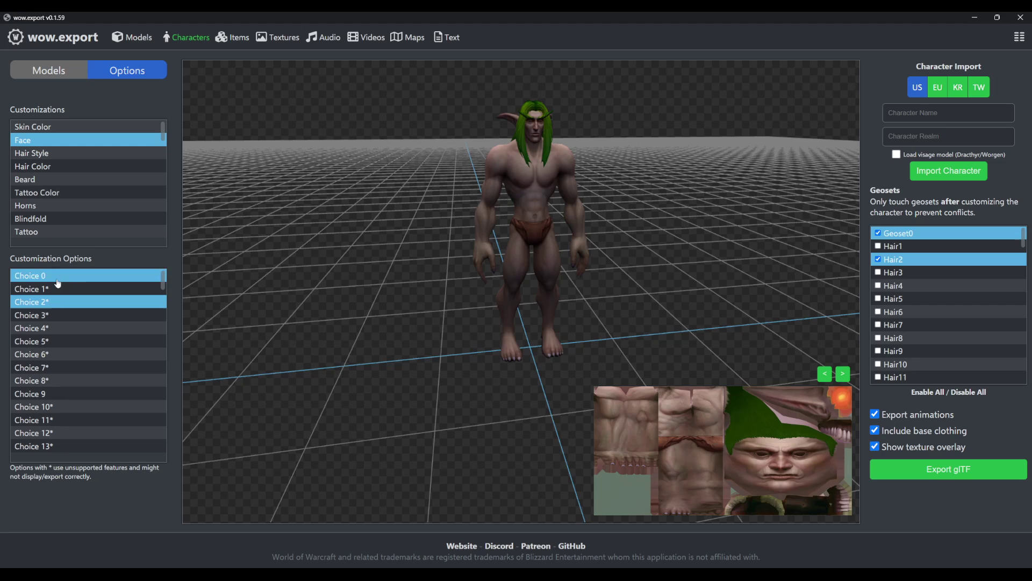
click(58, 288)
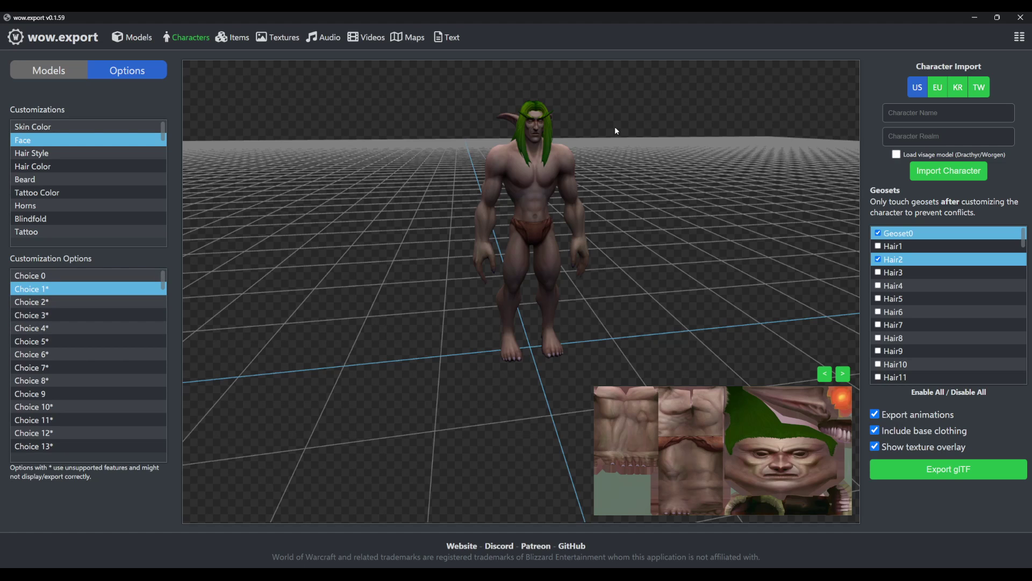
drag(535, 131, 544, 111)
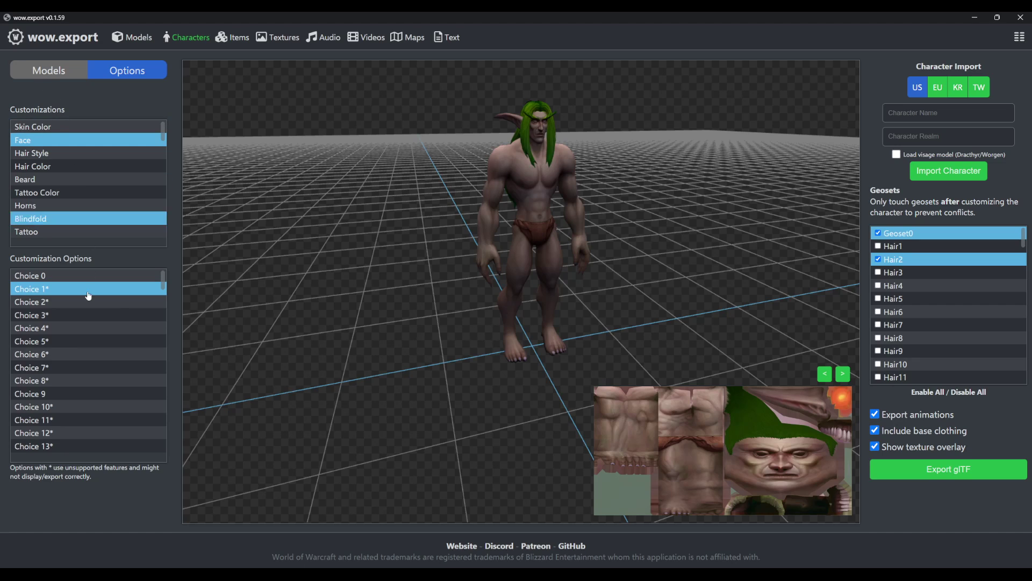
Load the Mechagnome race and set its Leg Upgrade to Choice 1
click(49, 72)
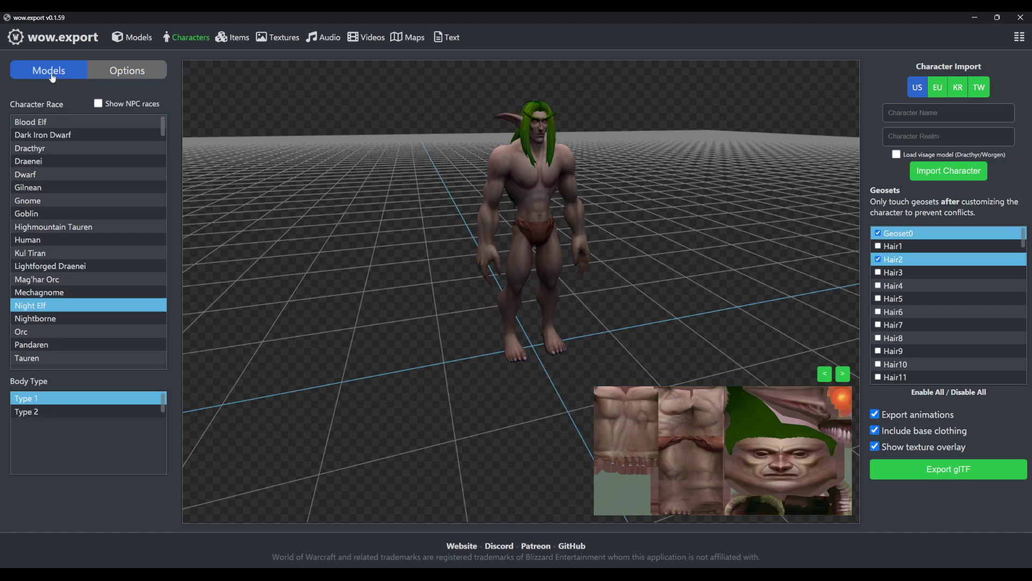
click(67, 293)
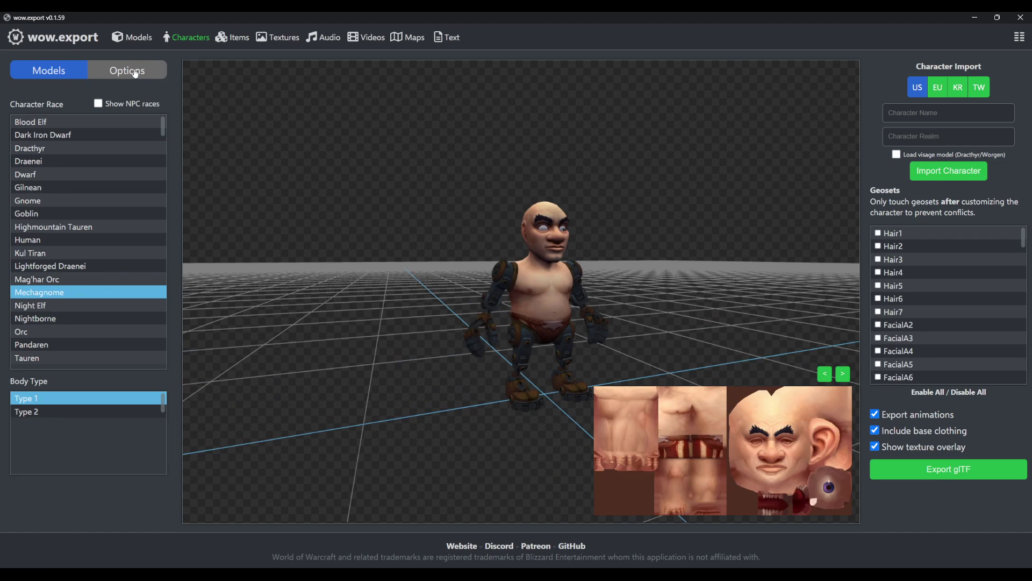
click(134, 73)
click(59, 206)
click(59, 277)
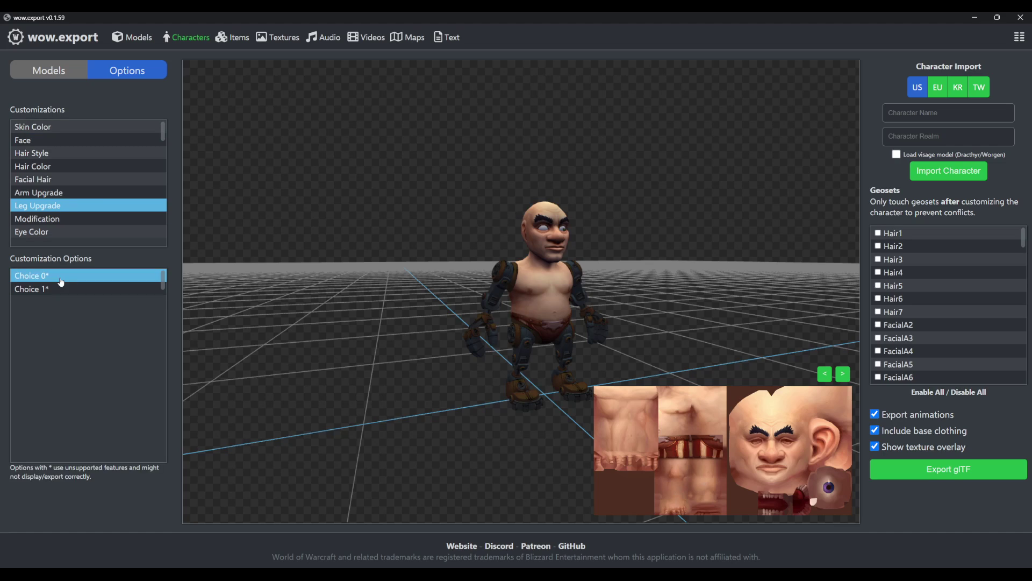
click(60, 289)
Try the Mechagnome's Steel Plating, Iron Grips and Thorium Grips arm upgrades and return Arm Upgrade to Standard
click(70, 192)
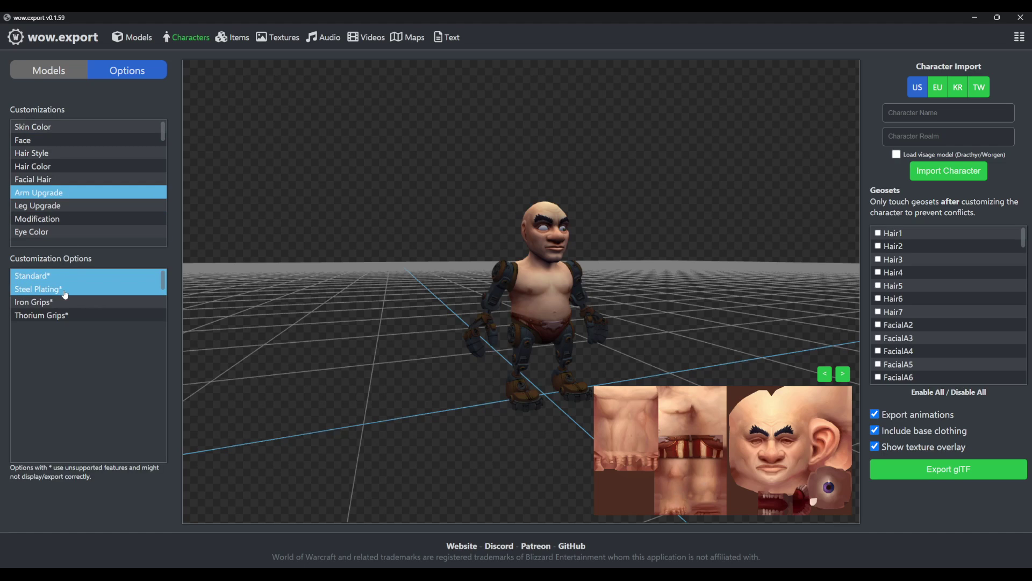
click(64, 290)
click(70, 278)
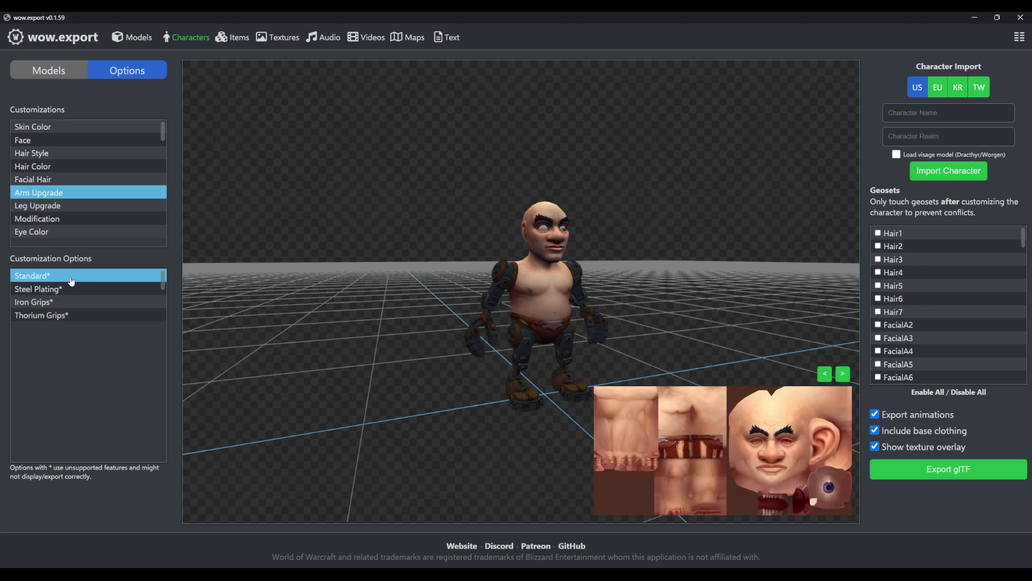
click(70, 290)
click(70, 302)
click(70, 314)
click(69, 276)
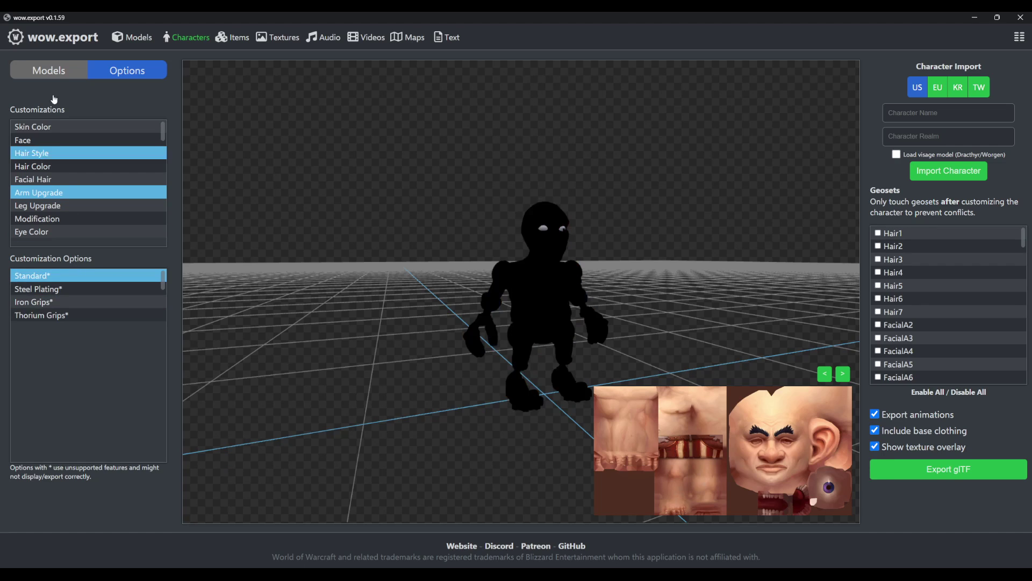
Load the Dracthyr race as the character model
click(54, 70)
scroll(58, 293, down, 2)
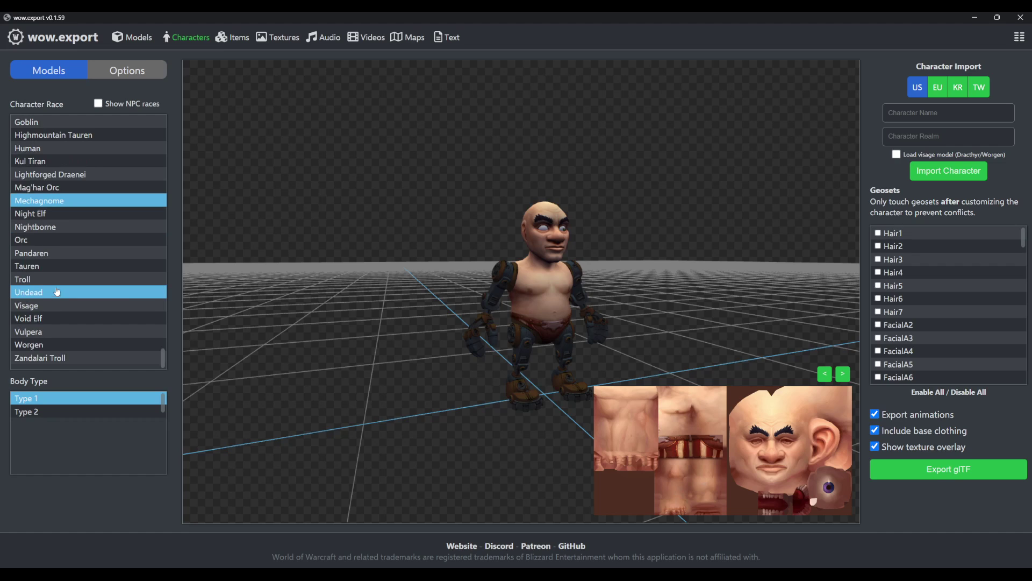
scroll(58, 269, up, 2)
click(58, 123)
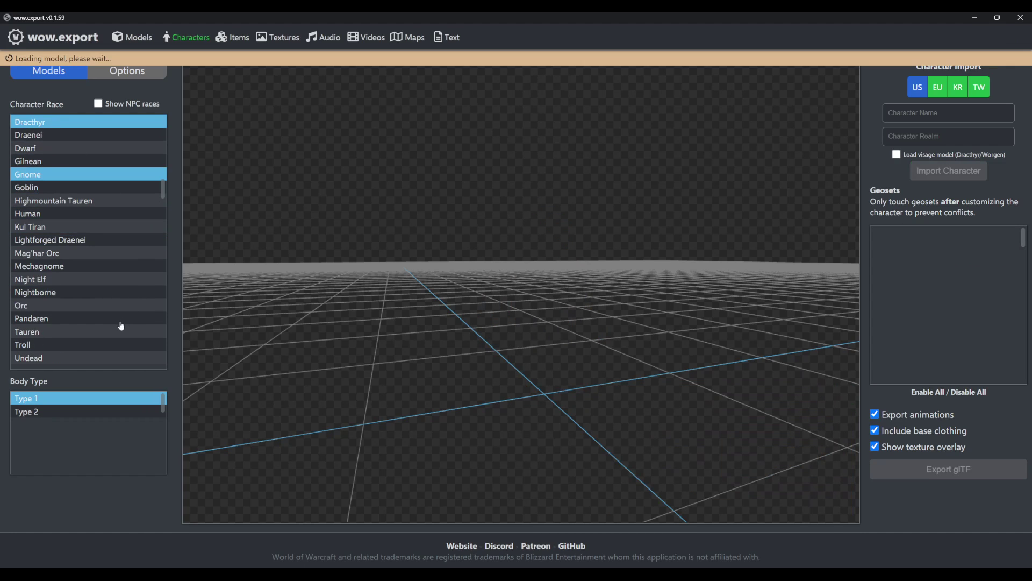
drag(398, 272, 178, 241)
Show the Dracthyr's customizations and inspect its model up close and from several angles
click(110, 75)
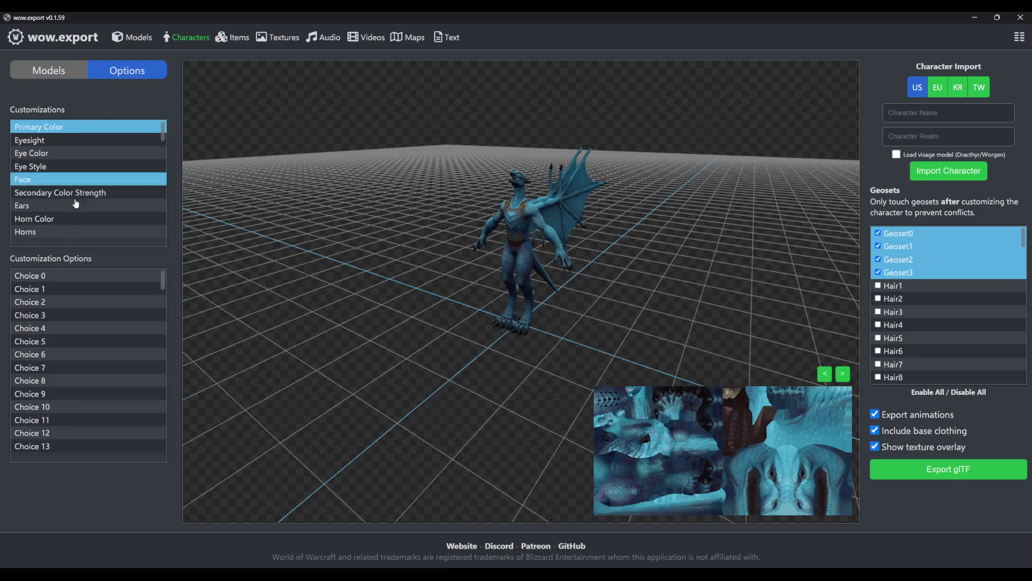
drag(484, 177, 538, 207)
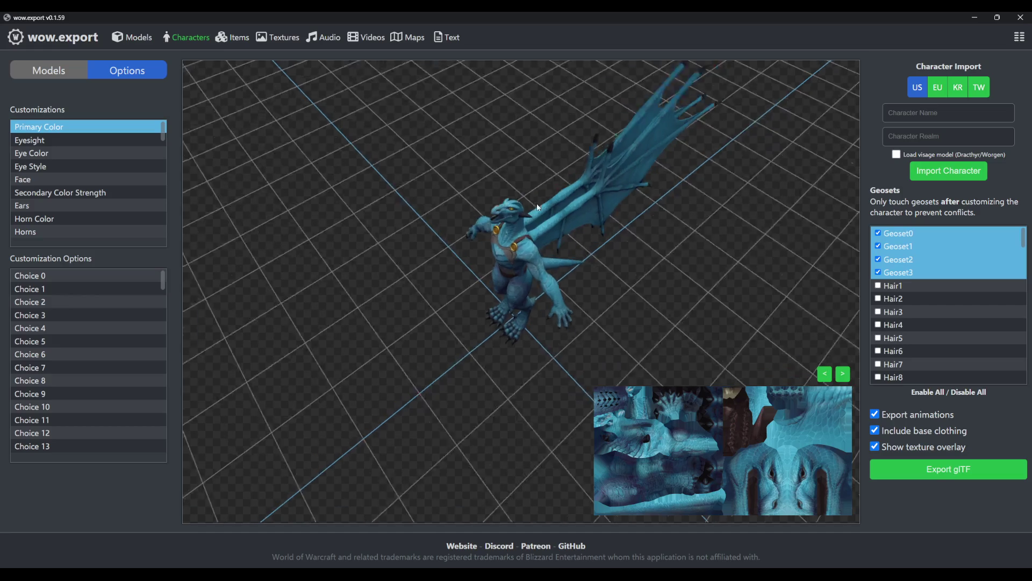
scroll(538, 207, up, 3)
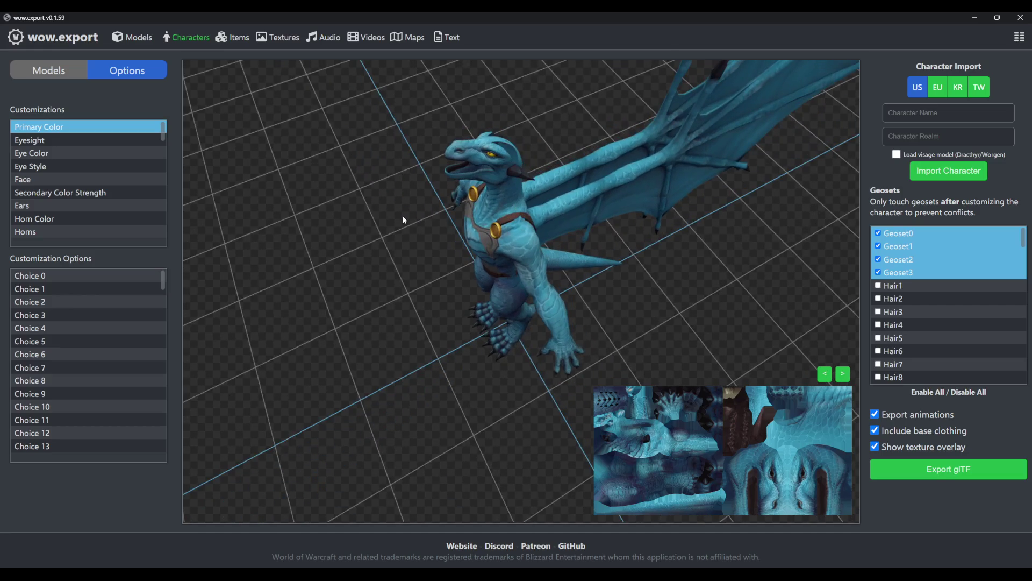
scroll(404, 217, down, 3)
drag(404, 217, 559, 164)
Try several Dracthyr horn styles, including Sickle, Low Stag and Subtle, and set Horns to None
click(134, 235)
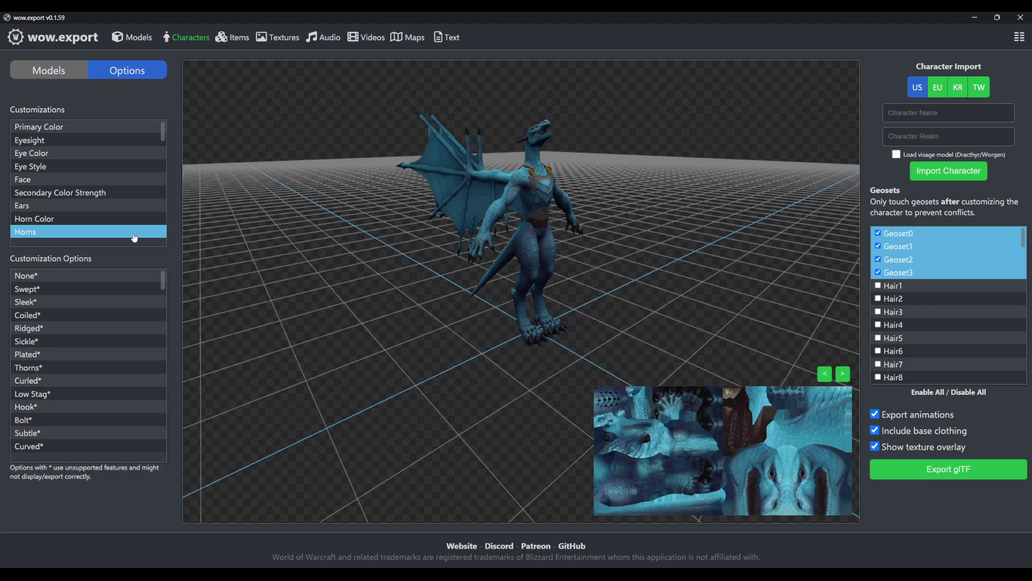
click(106, 342)
click(96, 397)
click(100, 434)
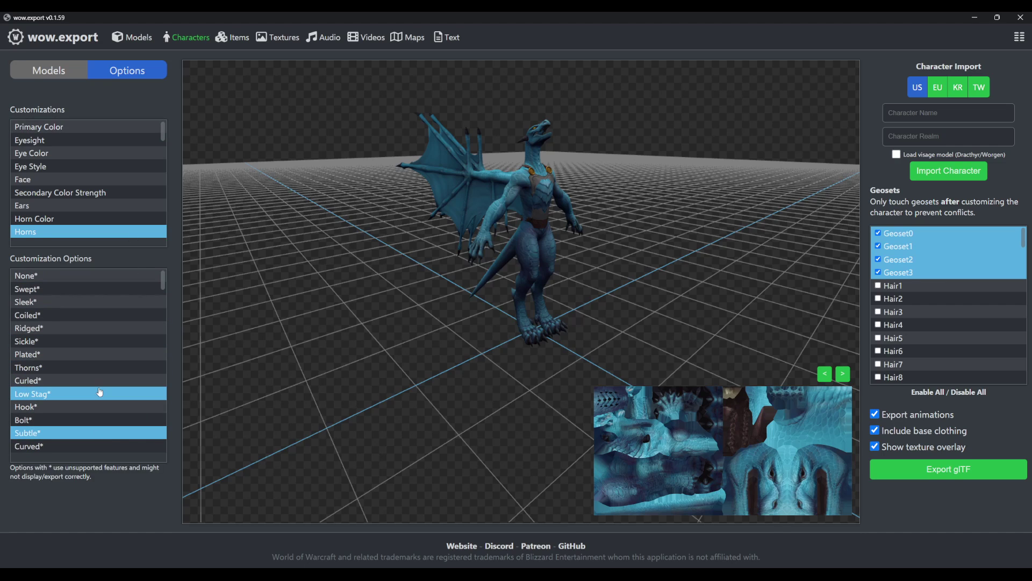
click(100, 354)
click(101, 328)
click(105, 290)
click(109, 276)
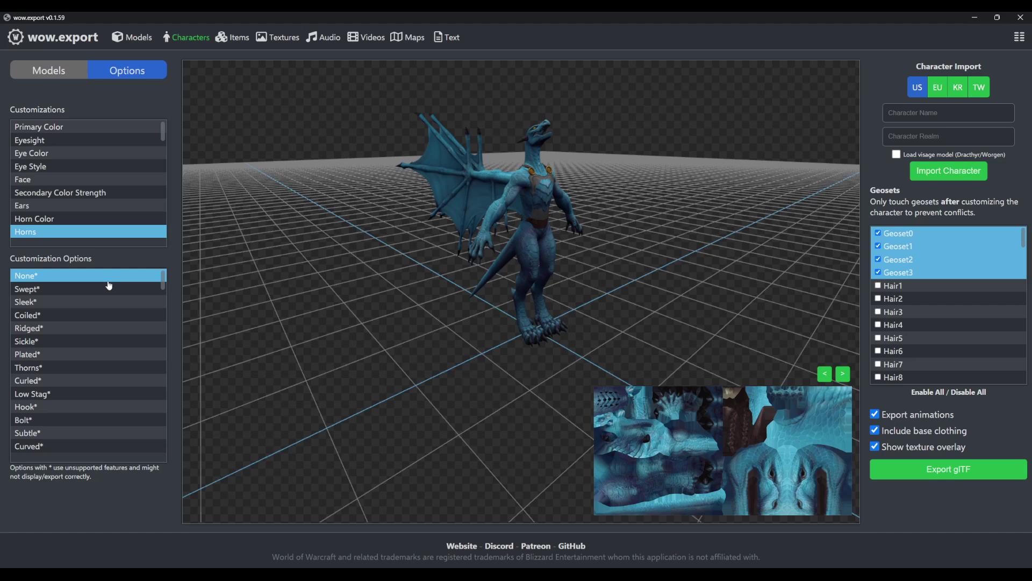
Inspect the Dracthyr model from another side and show its Primary Color choices
drag(517, 239, 407, 251)
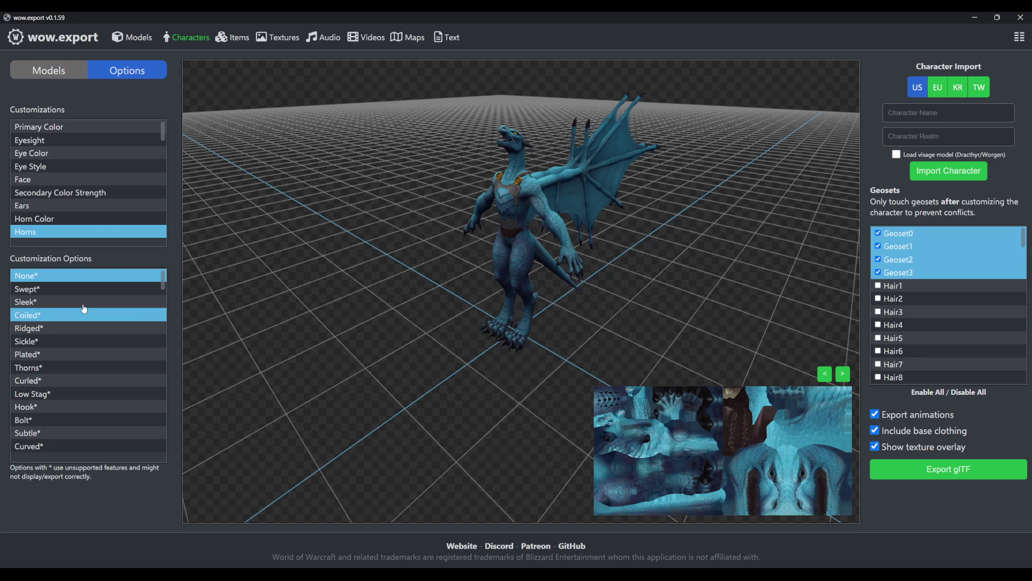
mouse_move(458, 173)
mouse_down()
mouse_move(590, 173)
mouse_move(454, 179)
mouse_up()
click(97, 128)
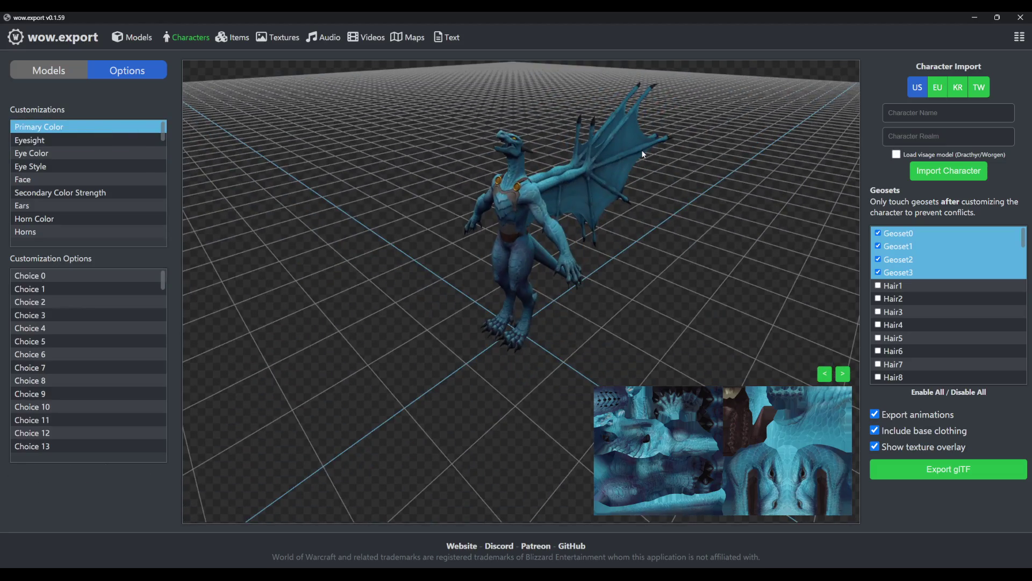
drag(635, 198, 619, 201)
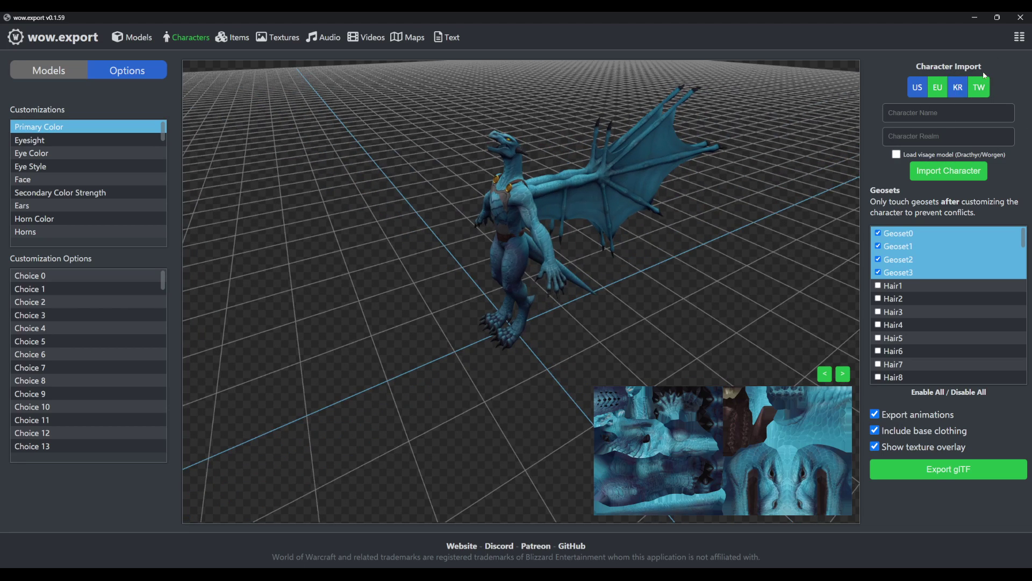
Set the character import region to EU, enter the character's name and choose the realm Argent Dawn
click(938, 88)
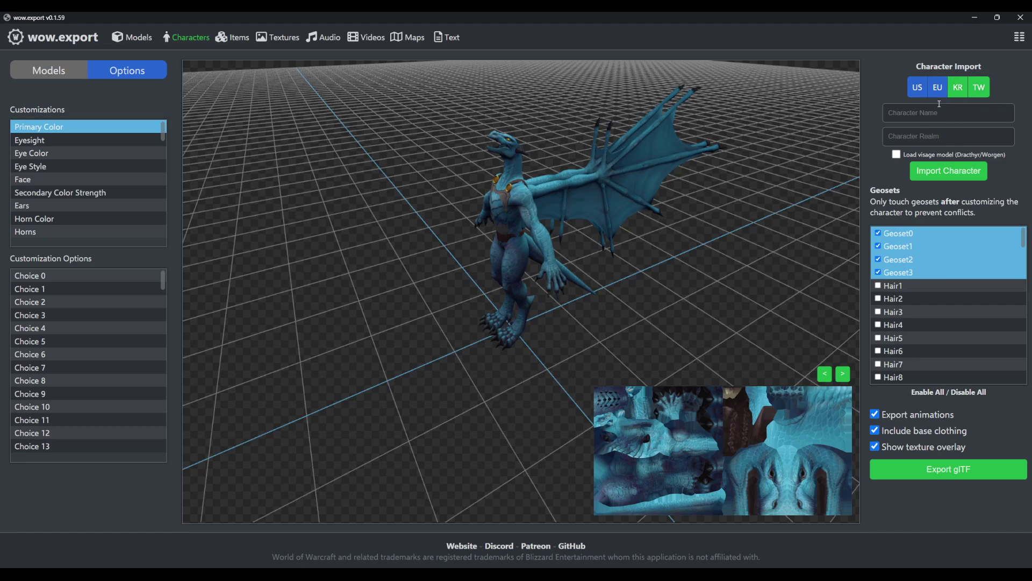
click(940, 94)
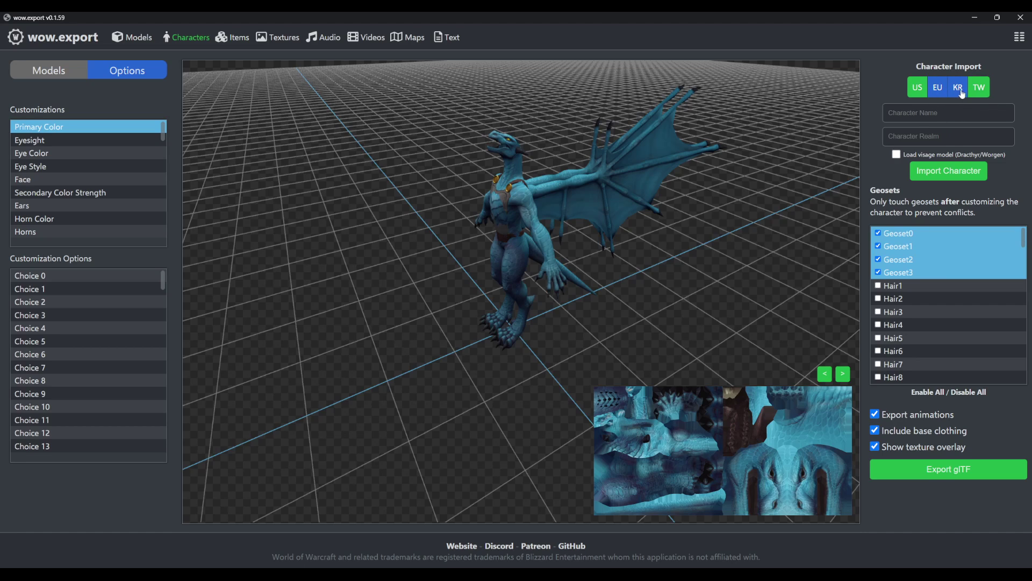
click(961, 94)
click(981, 92)
click(942, 91)
text(Marlamin)
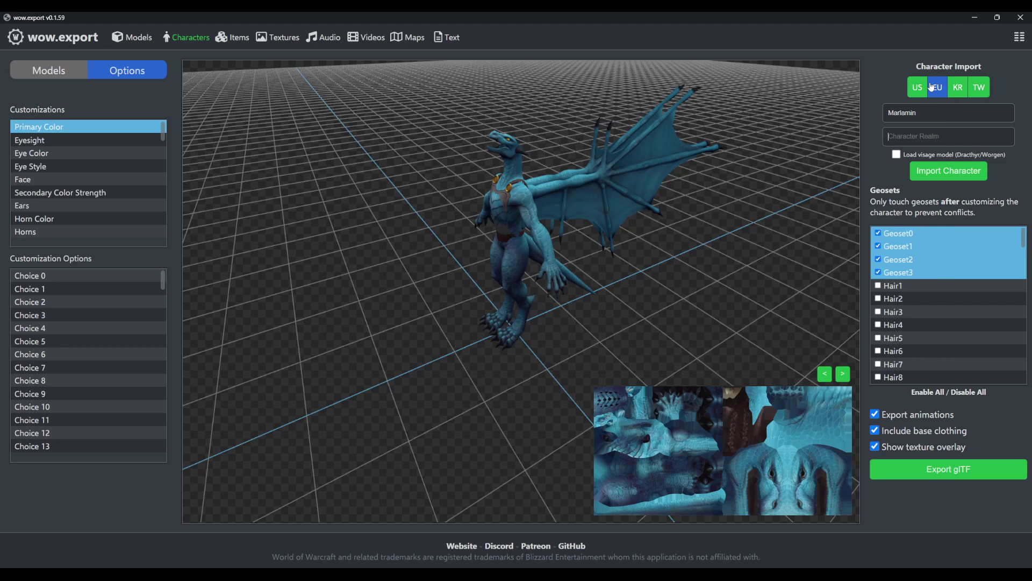
key(Tab)
text(arg)
click(916, 162)
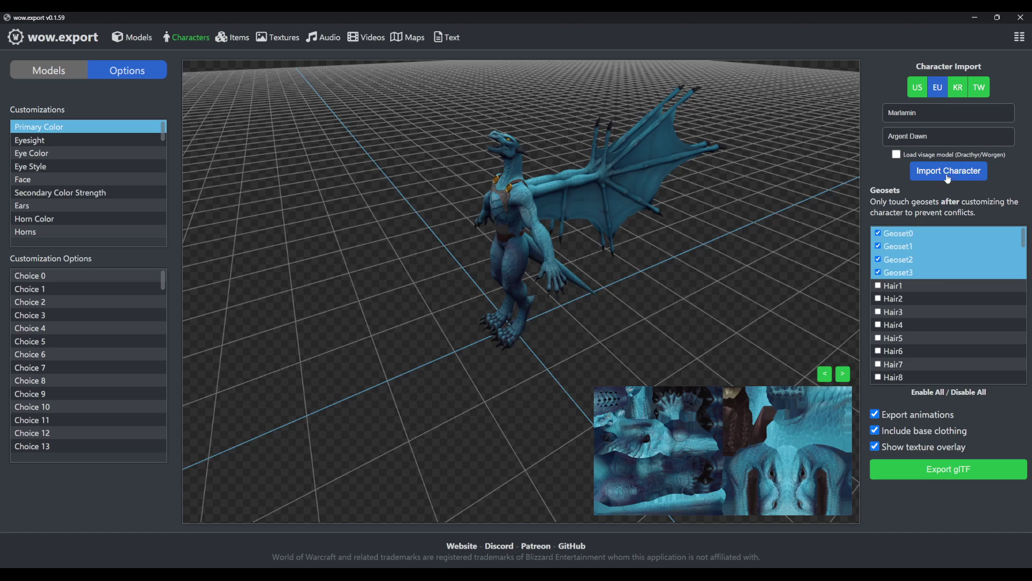
Import the specified Argent Dawn character and turn the loaded model to view it at an angle
click(948, 171)
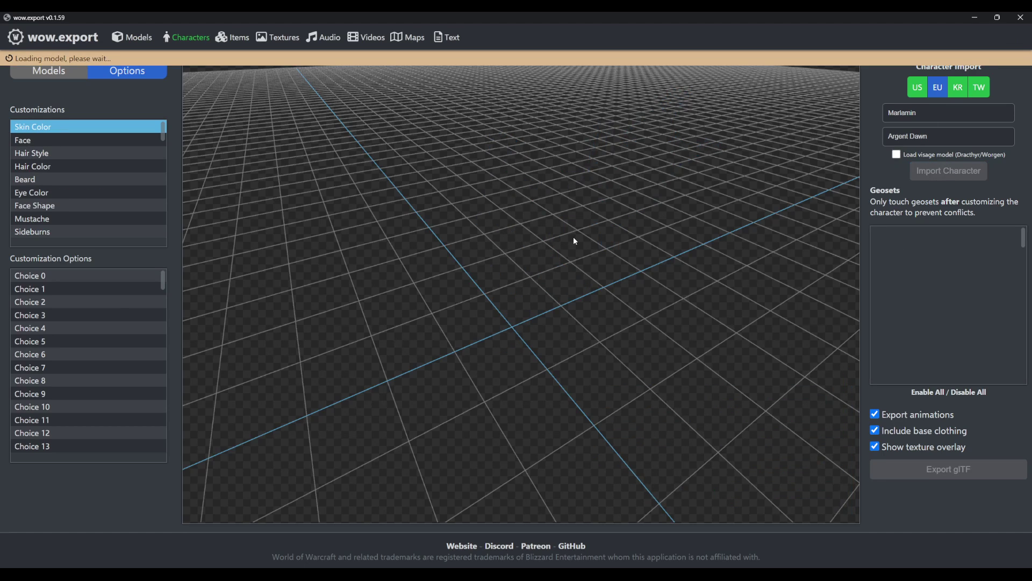
drag(555, 243, 596, 252)
Replace the import name with the Dracthyr character's name, import that character and view its model from the side
click(935, 114)
double_click(887, 107)
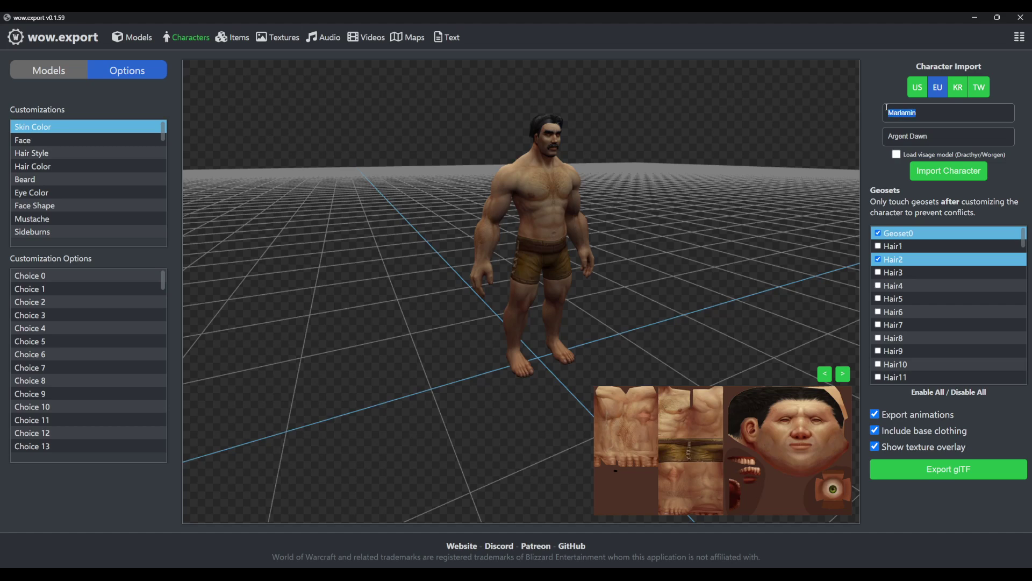
text(Dracoythal)
click(948, 171)
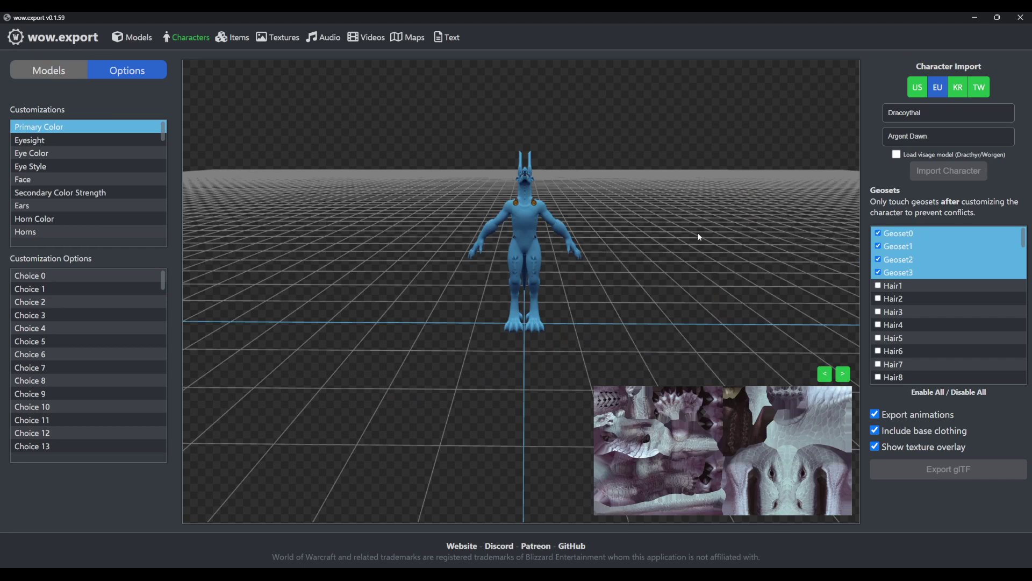
drag(578, 237, 683, 246)
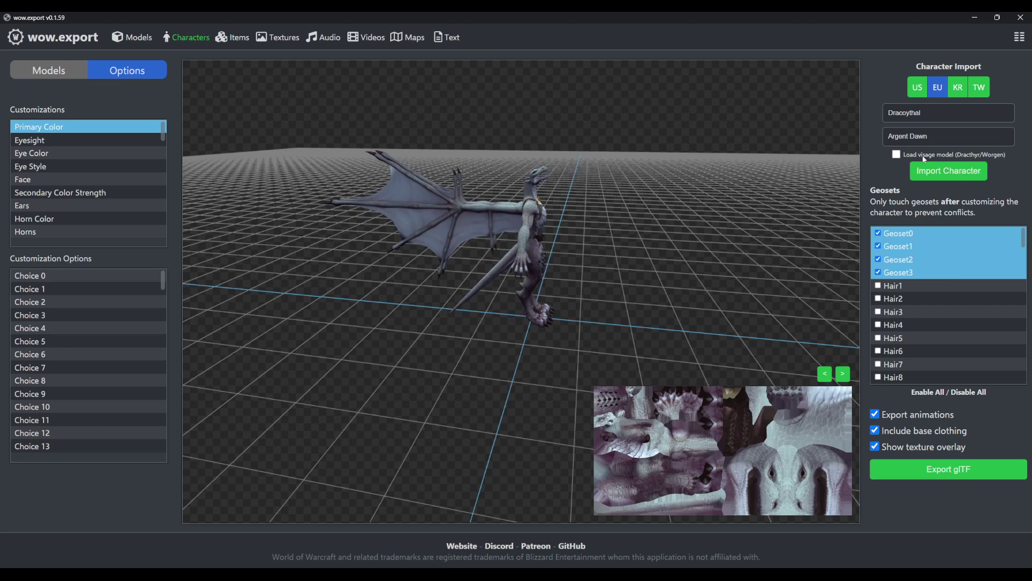
Import the same Dracthyr character with its visage model loaded and view the humanoid form from the side
click(896, 154)
click(949, 171)
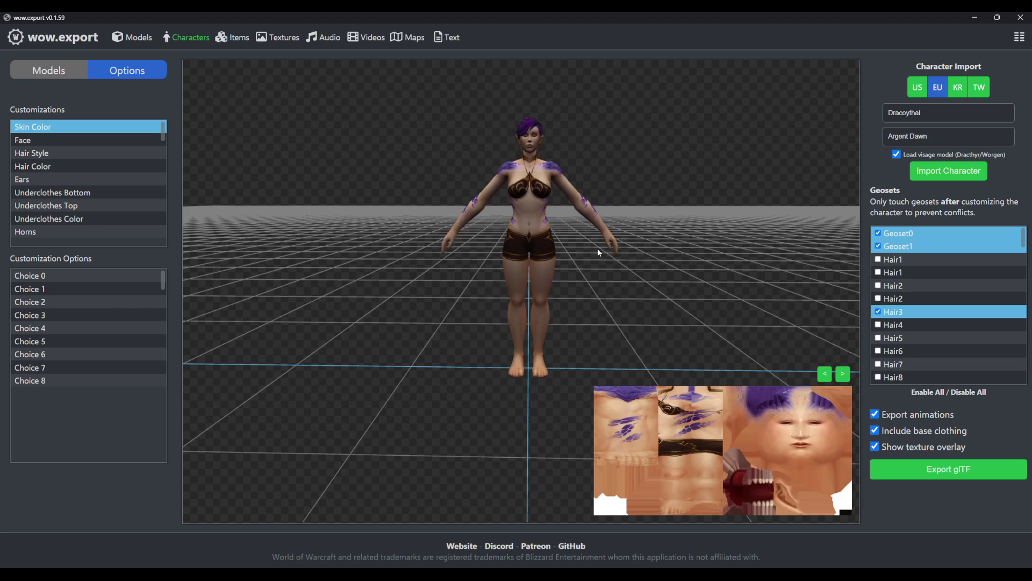
drag(597, 247, 692, 260)
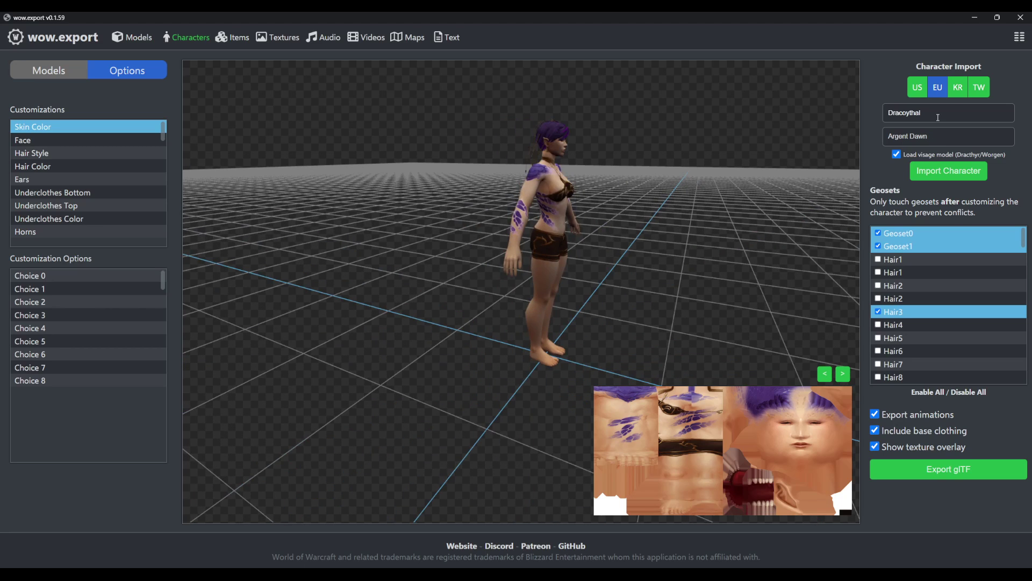
Import the character Worgen from the US realm Sargeras with its visage model and turn the loaded human form
click(924, 90)
click(921, 112)
key(ctrl+a)
text(Worgen)
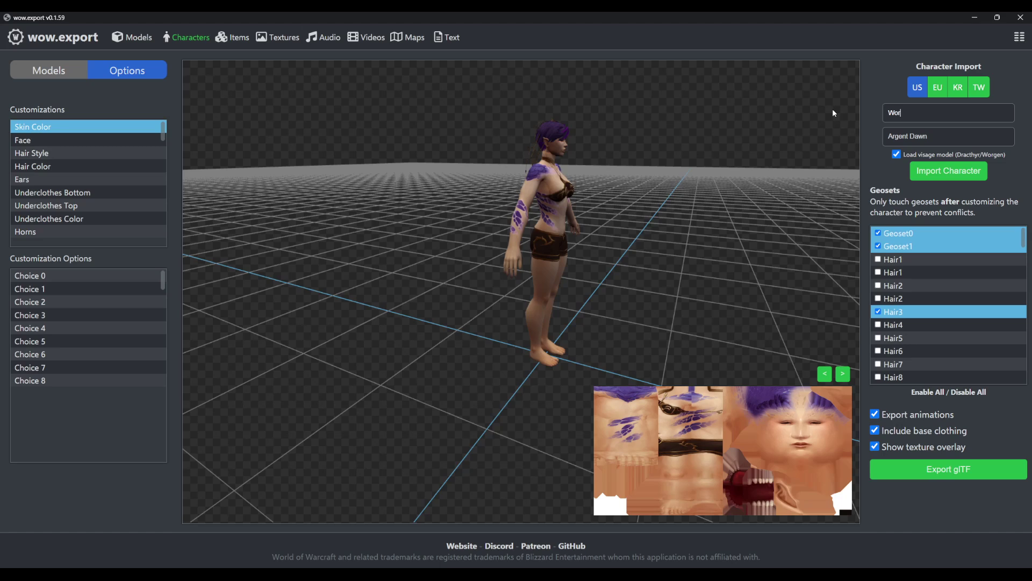
key(Tab)
text(Sarg)
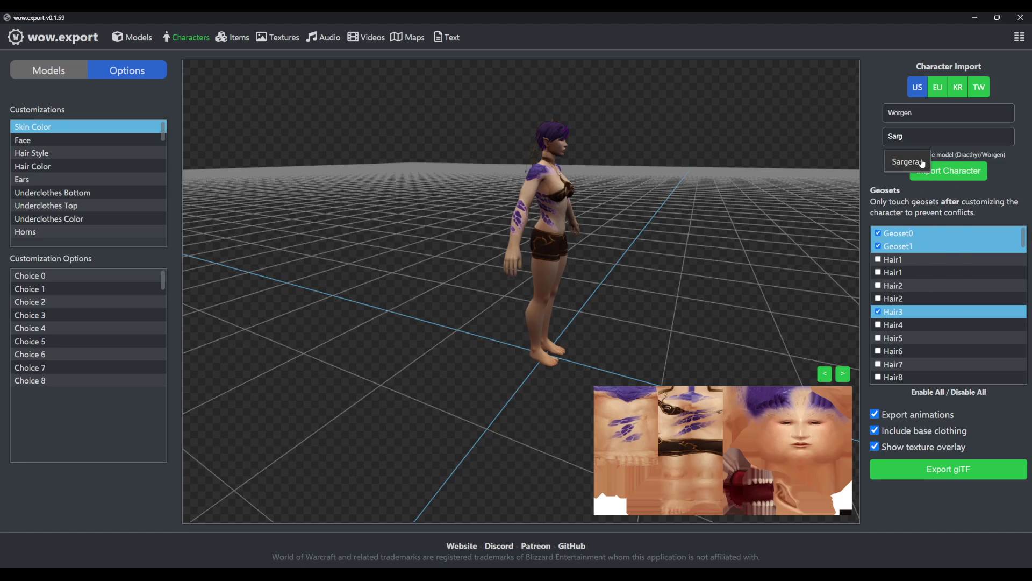
click(914, 161)
click(928, 172)
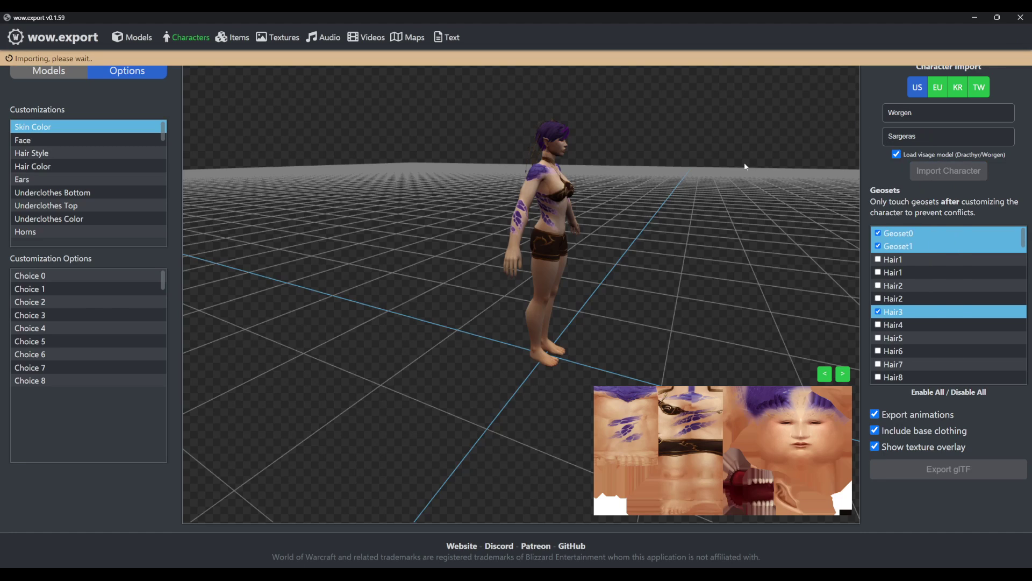
drag(635, 211, 715, 221)
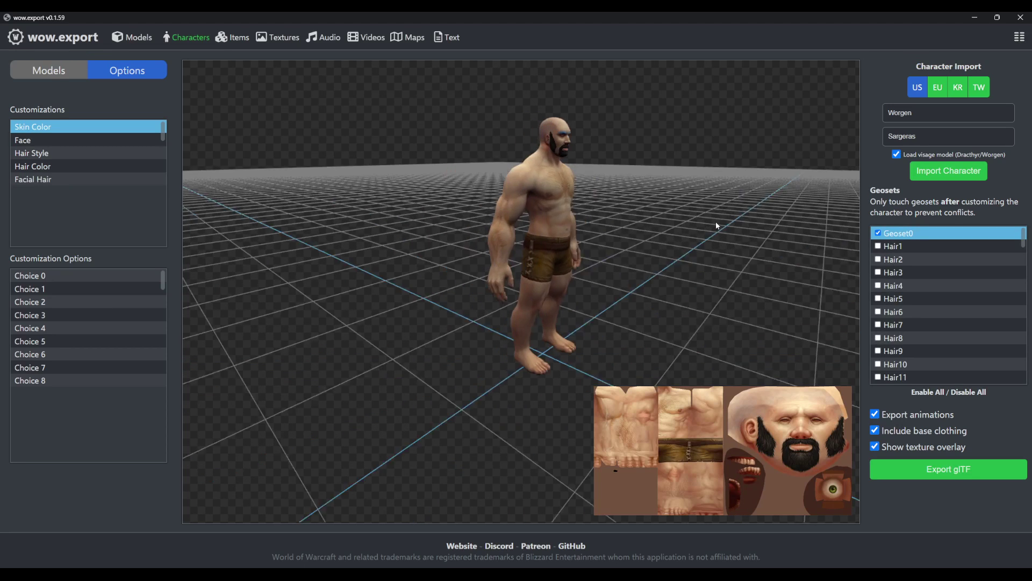
Import the Sargeras character again without the visage model and inspect its worgen form from several angles
click(932, 155)
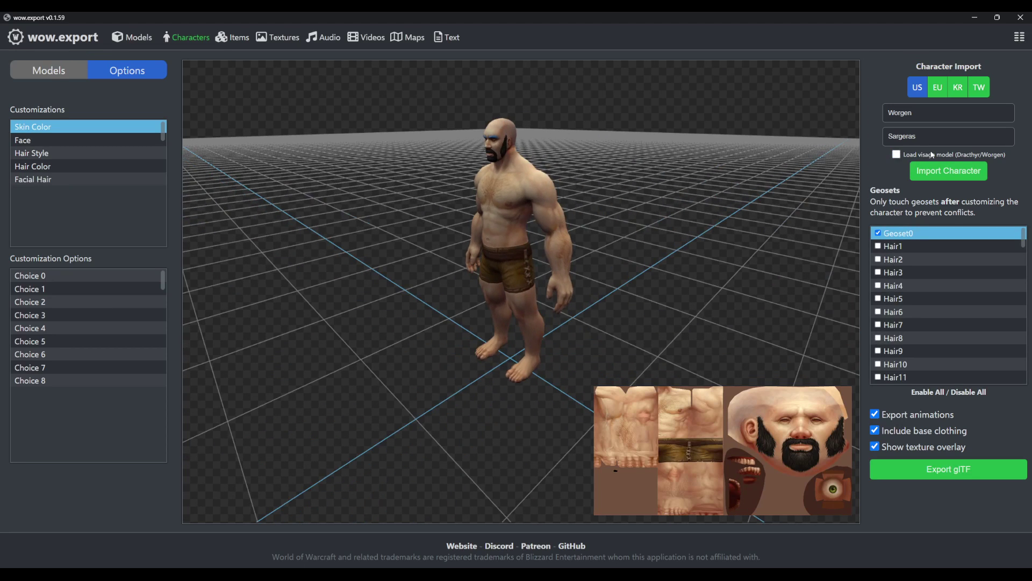
click(930, 172)
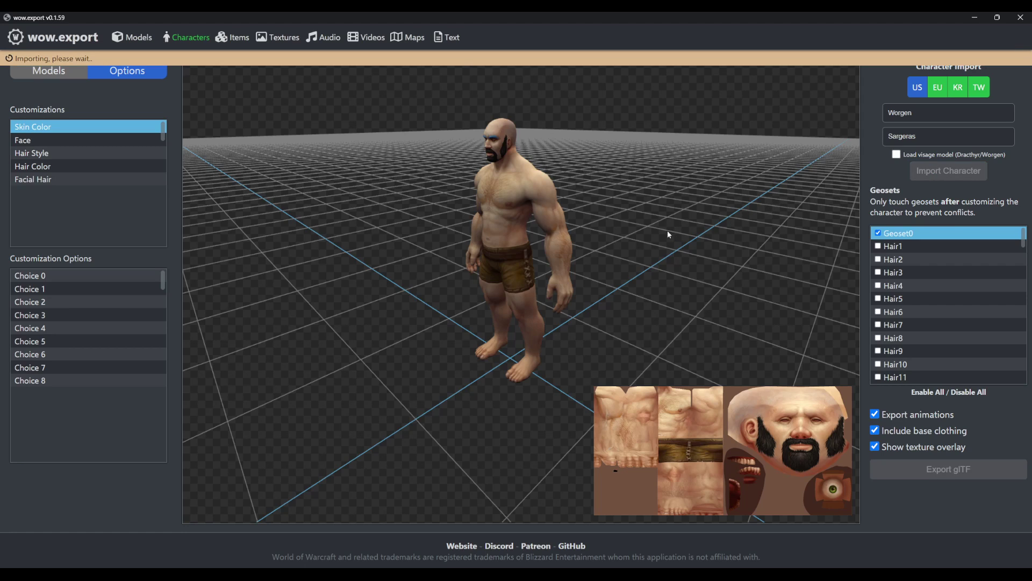
drag(515, 244, 489, 254)
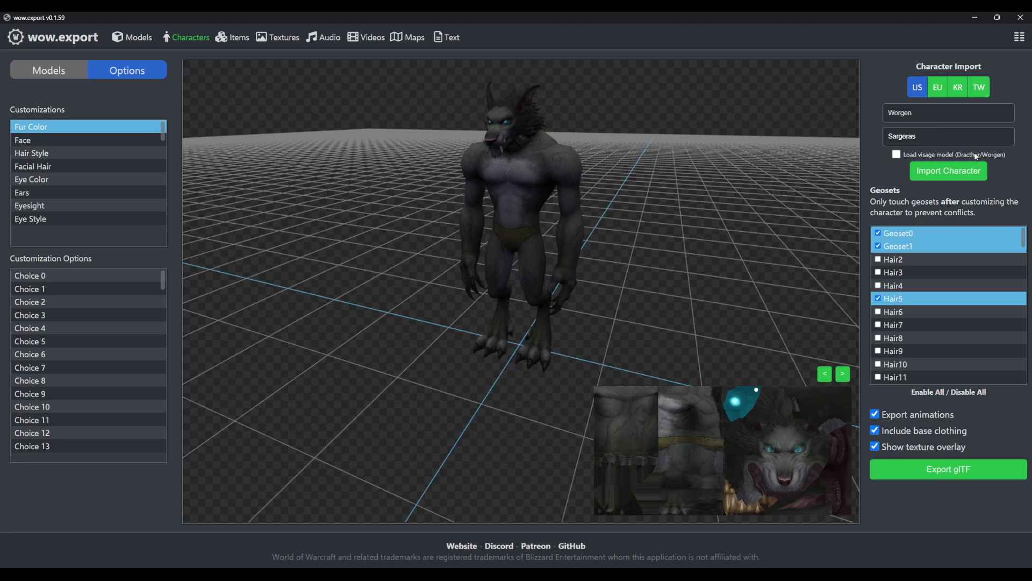
drag(408, 269, 484, 266)
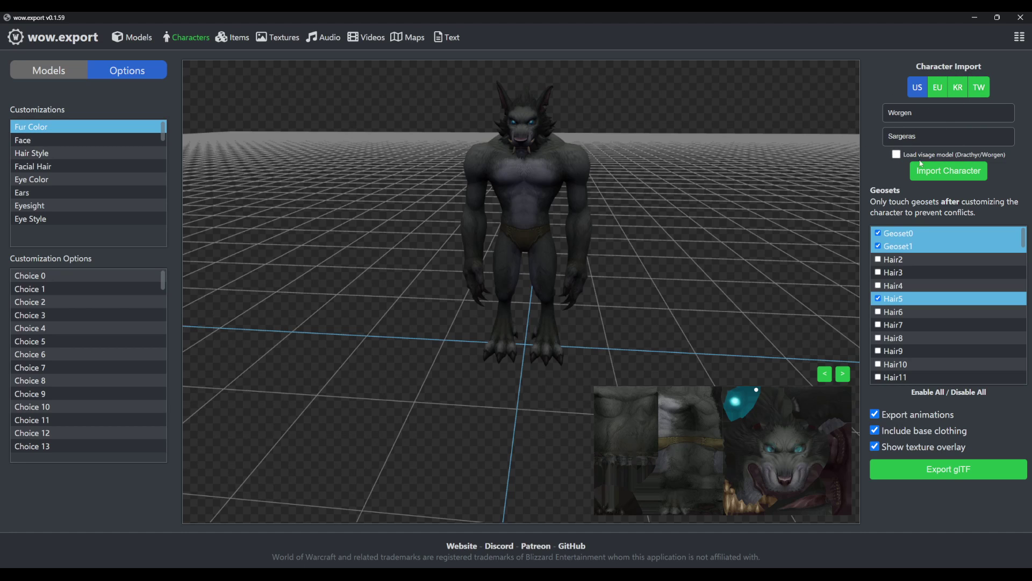
drag(812, 217, 737, 225)
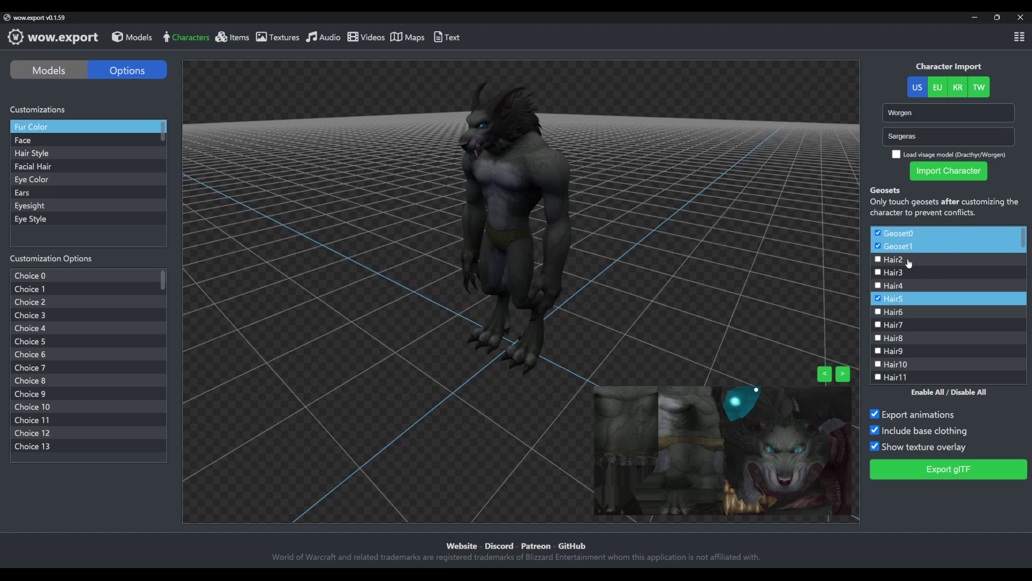
Switch to the model viewer, toggle the Hair3 and Geoset0 geosets and turn off Geoset1
click(134, 38)
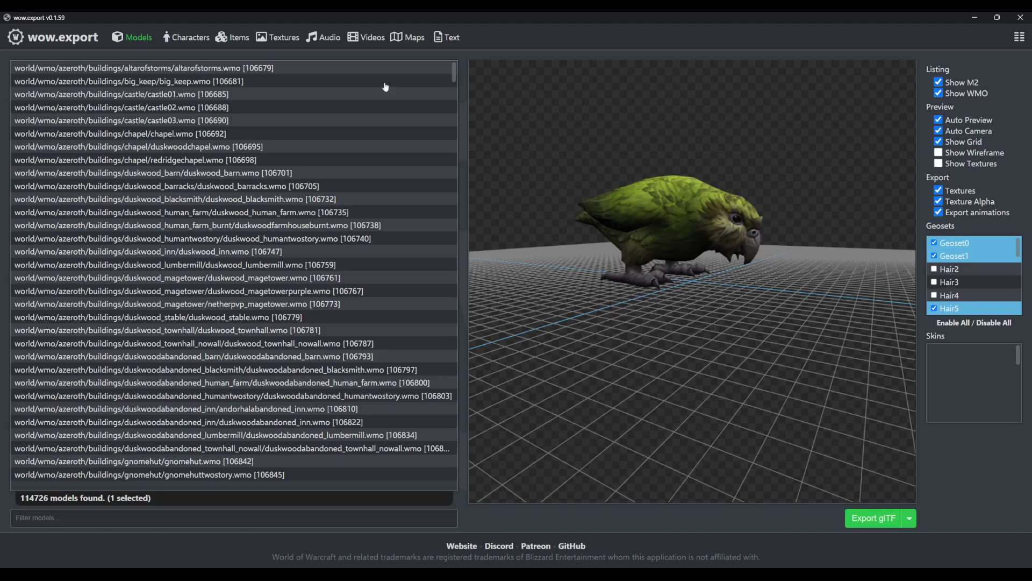
click(957, 282)
click(957, 282)
click(961, 255)
click(960, 245)
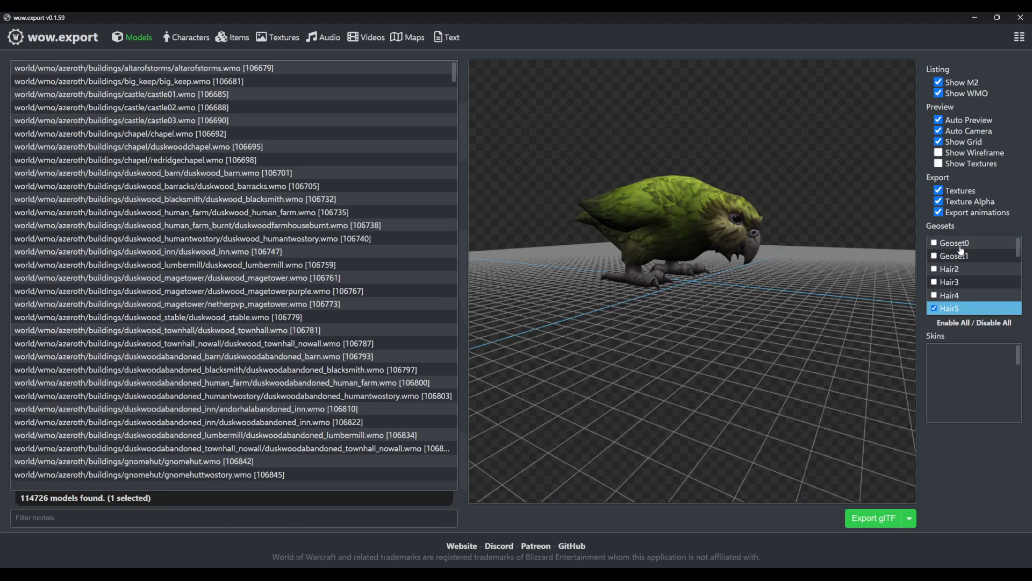
click(960, 245)
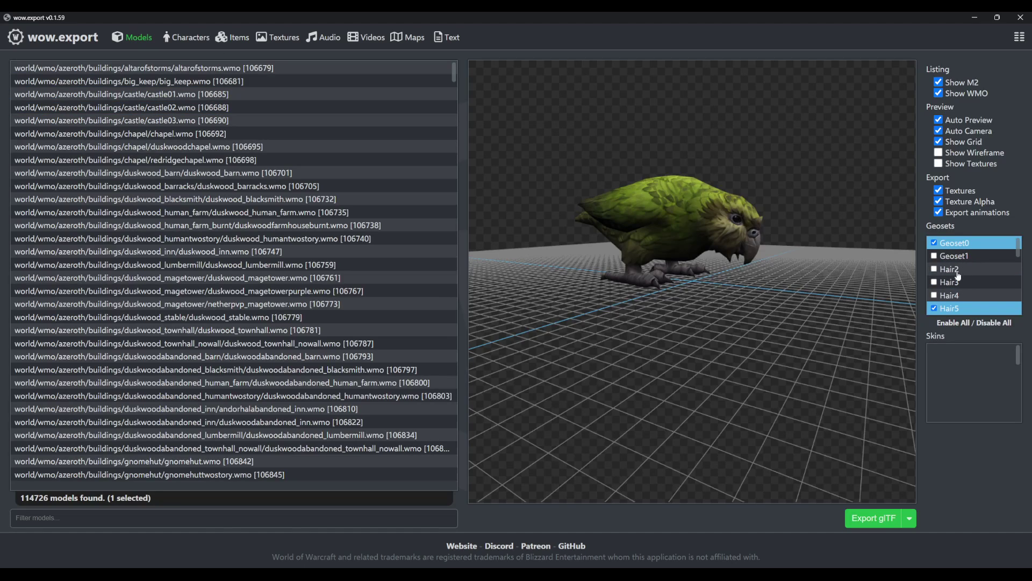
Return to the character viewer and toggle the worgen's hair geosets Hair6 through Hair9 on and off
click(188, 37)
click(919, 316)
drag(603, 274, 683, 280)
scroll(646, 256, down, 5)
click(926, 313)
click(925, 326)
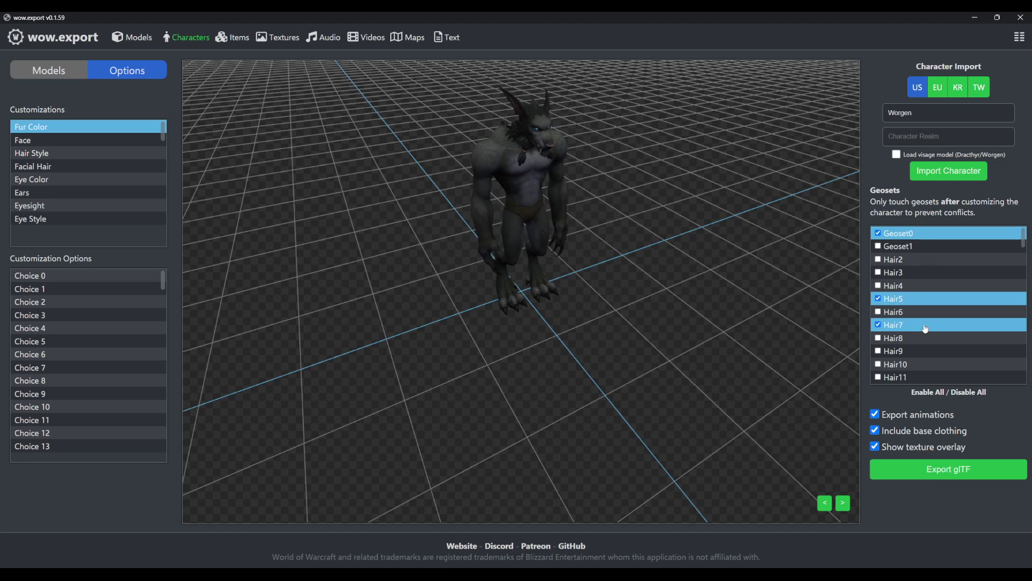
click(924, 326)
click(924, 338)
click(924, 338)
click(923, 352)
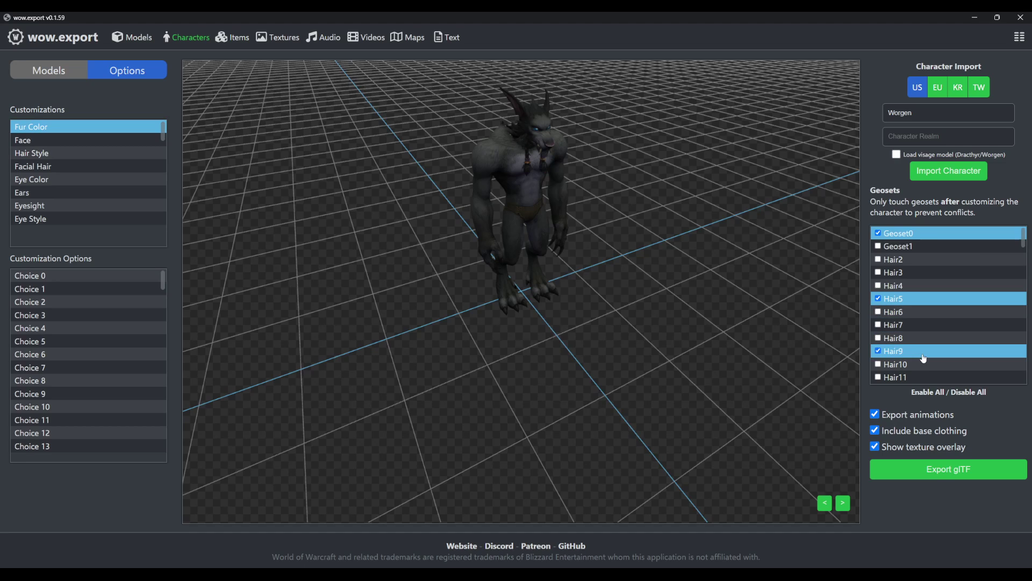
click(924, 351)
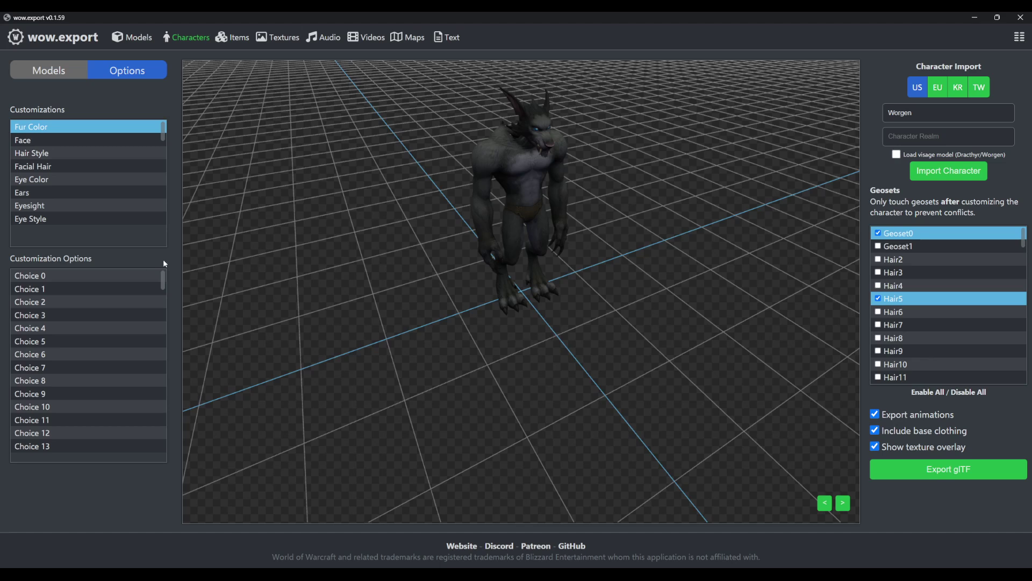
Try several worgen hair styles, including Spikes and Long Braids, set Hair Style to Scruffy and view the model from behind
click(67, 155)
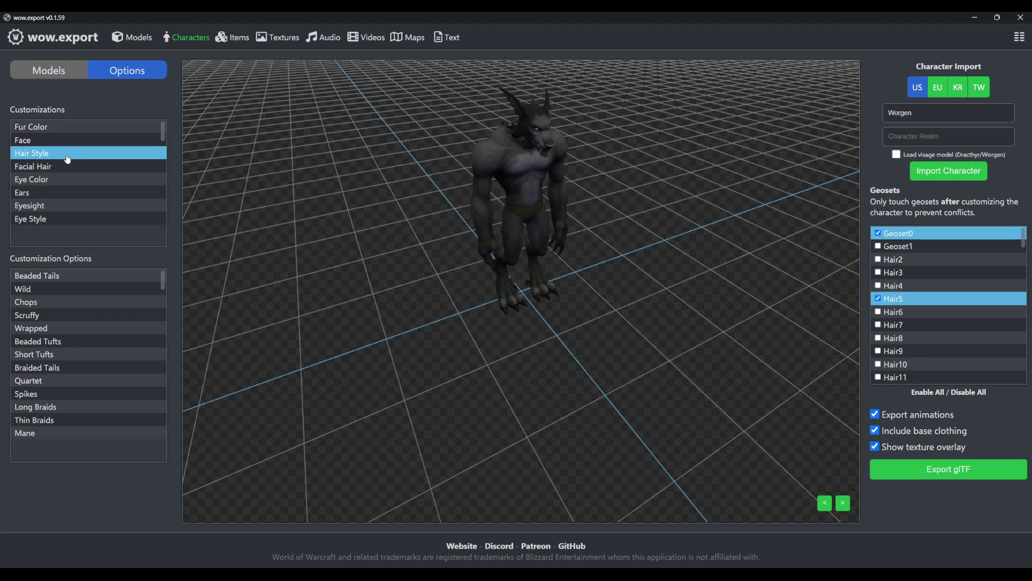
click(80, 303)
click(81, 367)
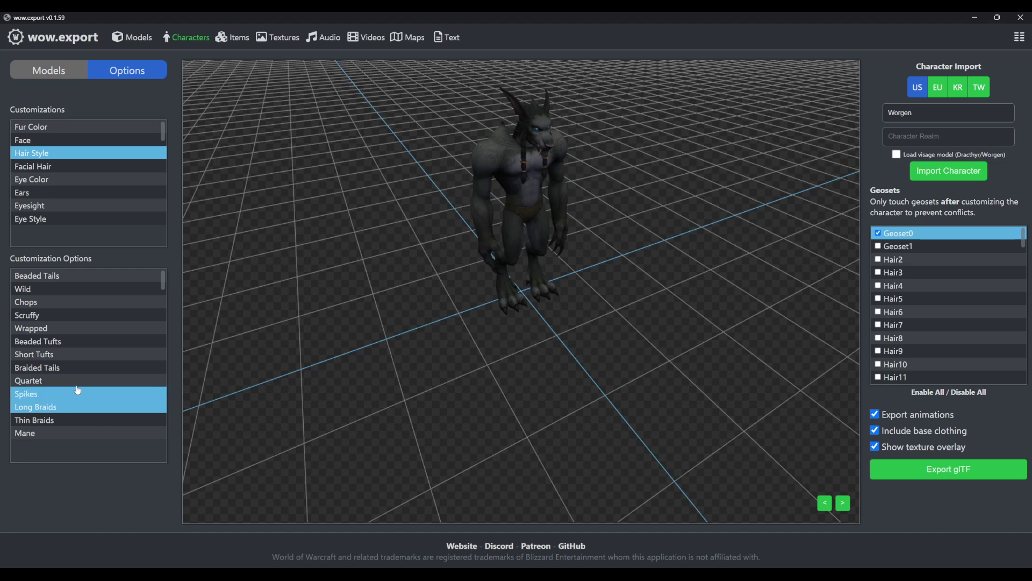
click(81, 315)
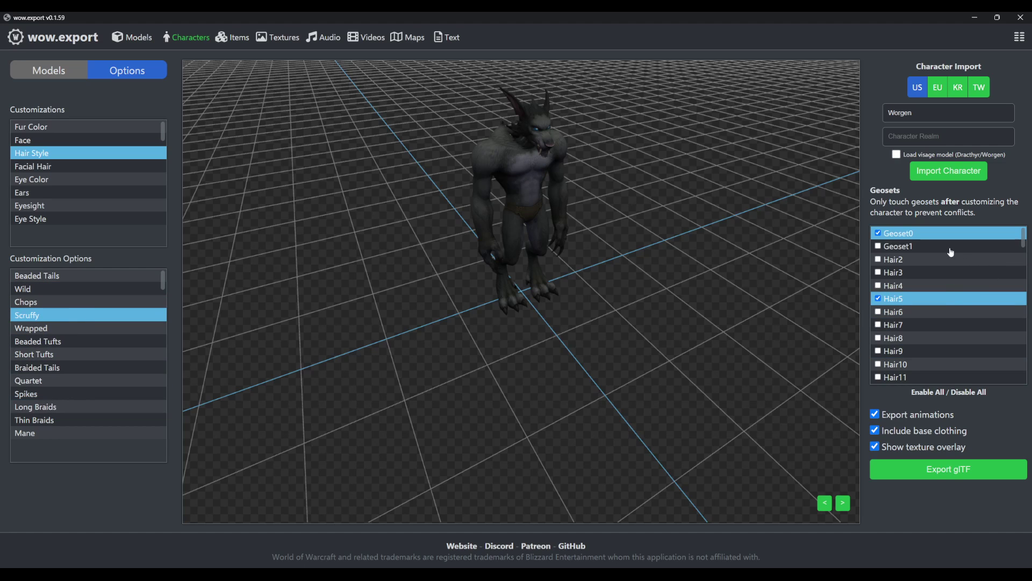
drag(806, 248, 765, 256)
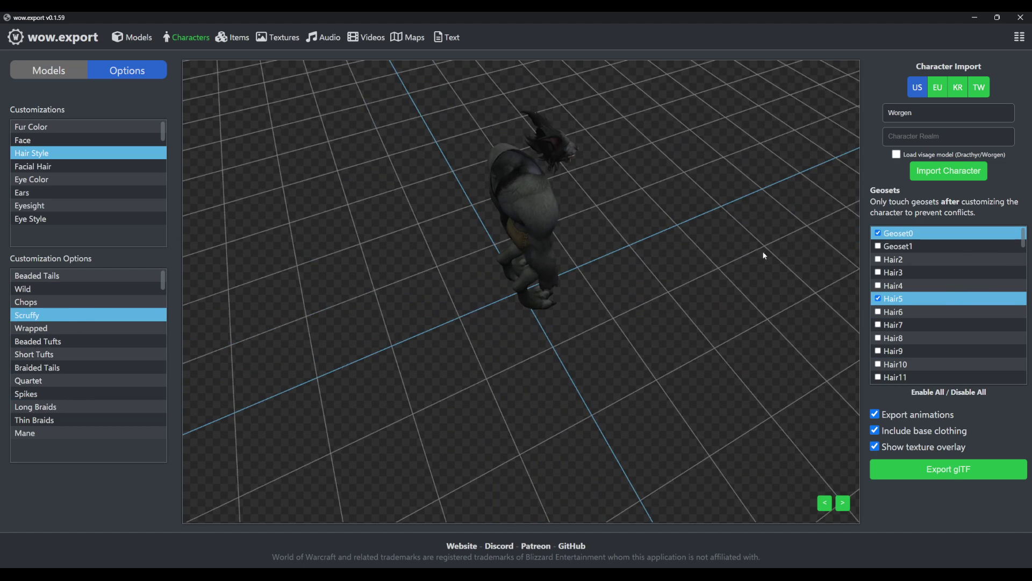
Compare worgen hair styles such as Beaded Tufts, Scruffy, Spikes and Long Braids from the side, and set Hair Style to Wild
click(914, 248)
click(914, 249)
drag(583, 246, 538, 245)
click(76, 358)
click(80, 342)
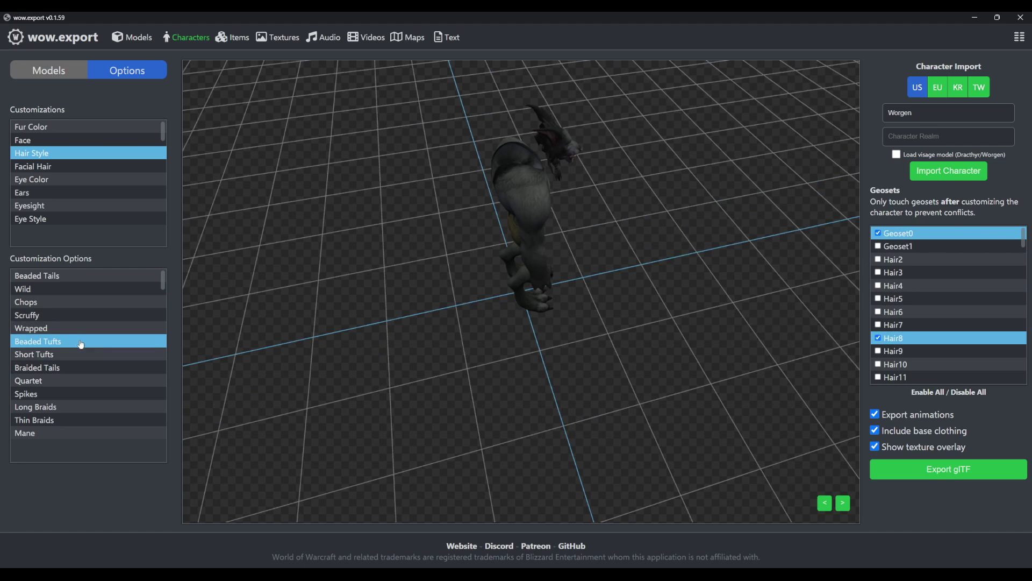
click(81, 316)
click(82, 288)
click(81, 315)
click(80, 342)
click(80, 370)
click(77, 395)
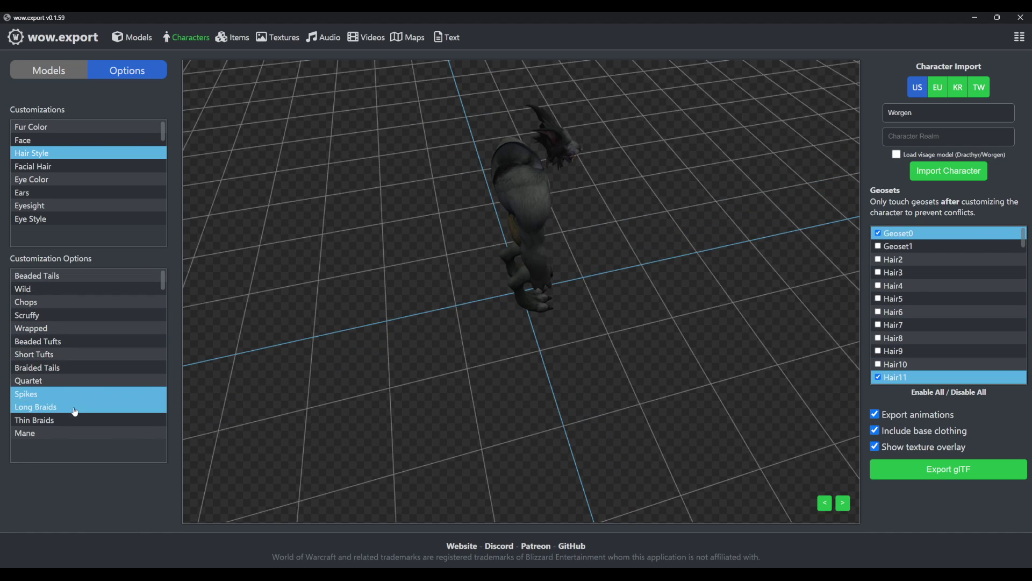
click(74, 408)
click(72, 370)
click(78, 342)
click(83, 316)
click(82, 290)
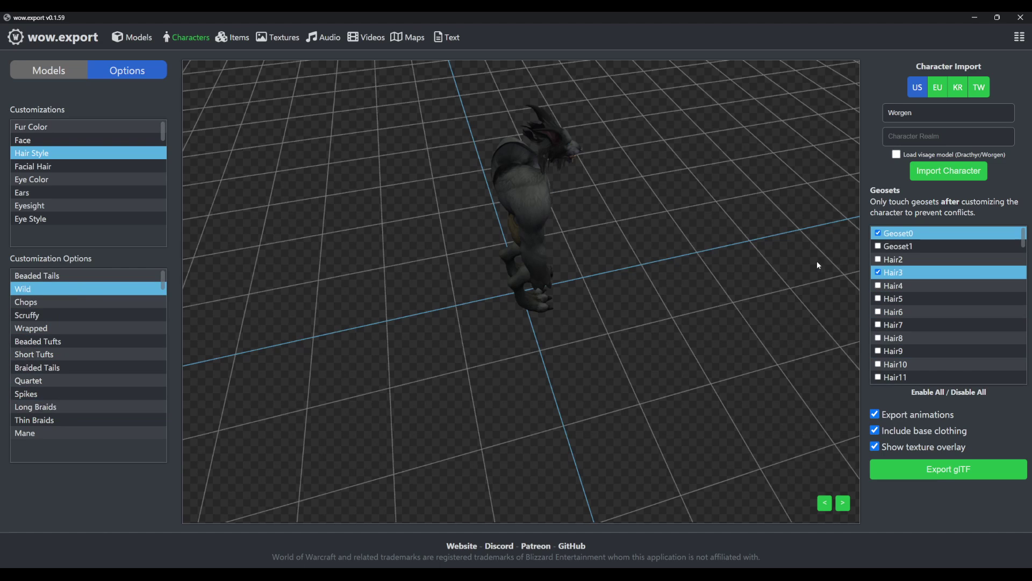
Enable the Geoset1 geoset on the worgen and inspect its mane from the front and the side
click(895, 248)
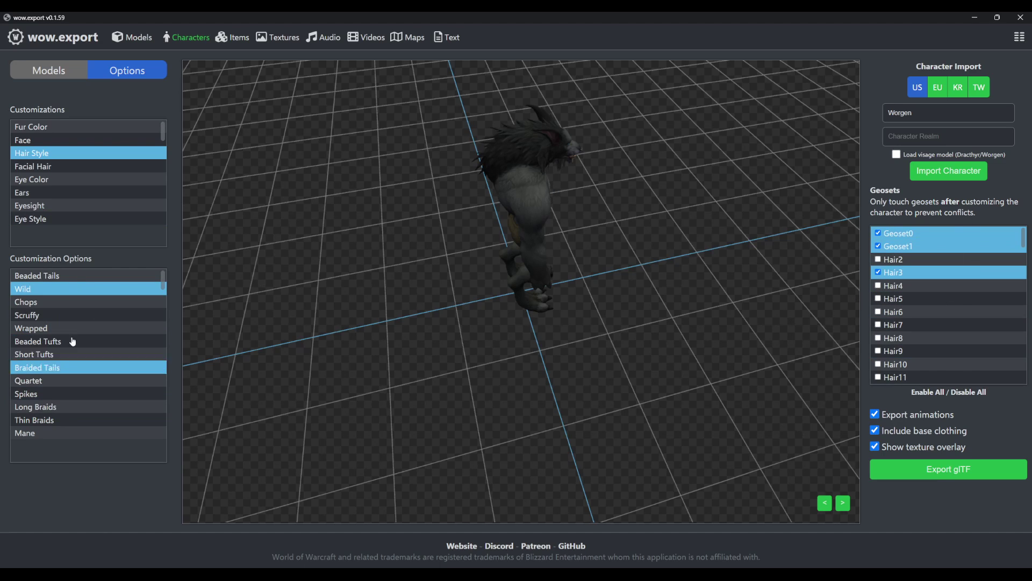
drag(827, 384, 445, 329)
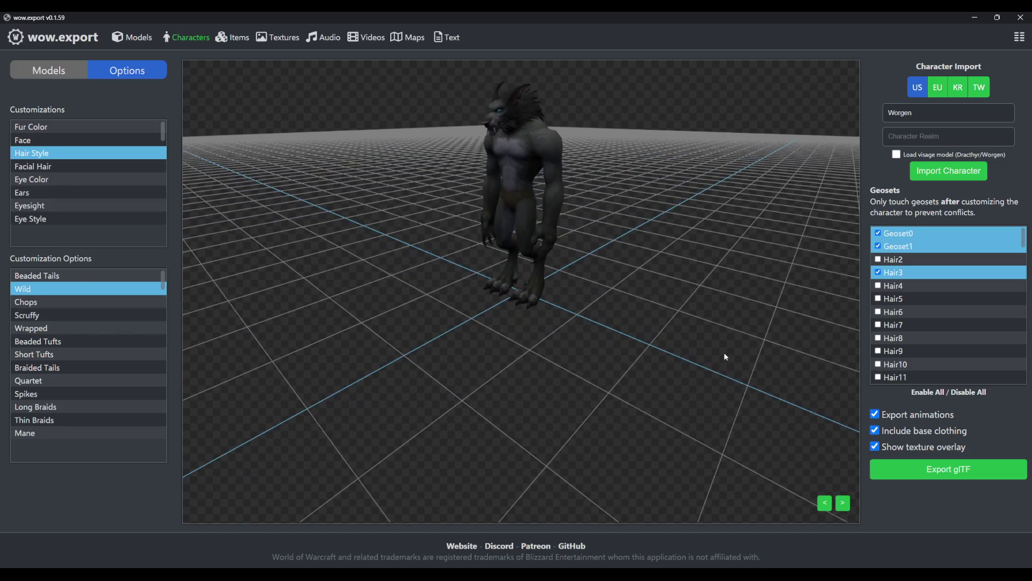
drag(725, 356, 679, 356)
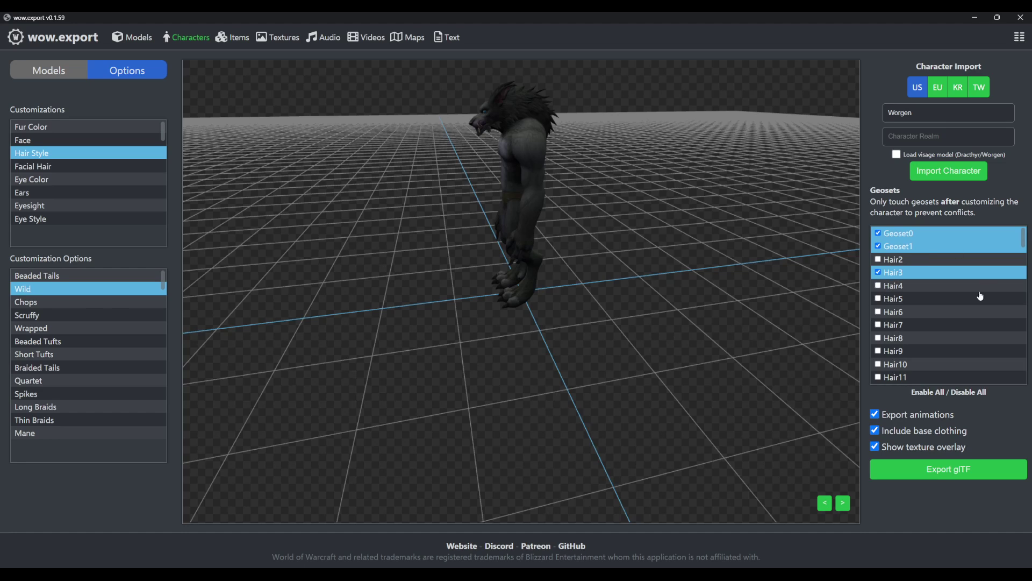
Turn the option for exporting animations off and back on
click(914, 419)
click(914, 419)
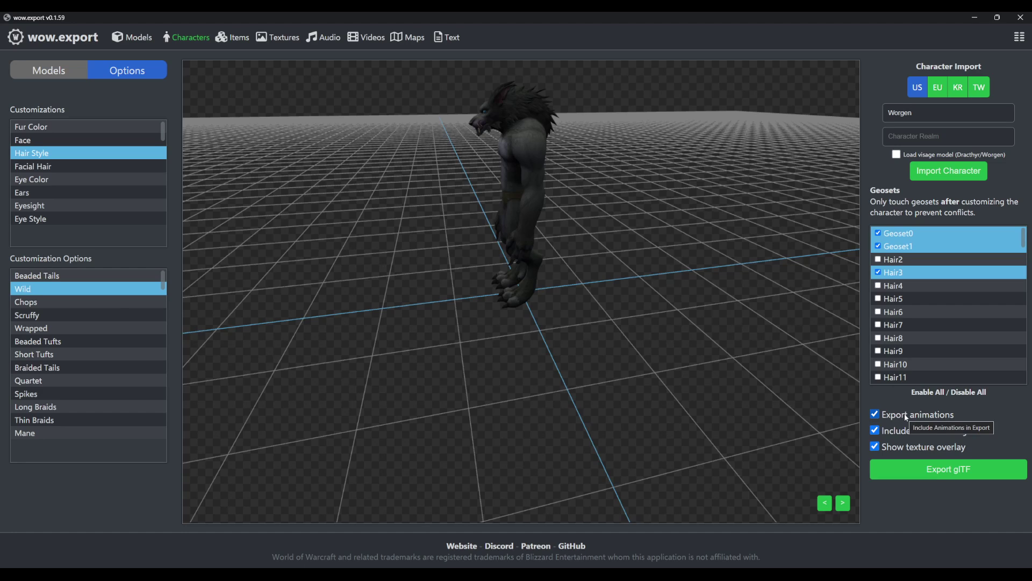
click(907, 418)
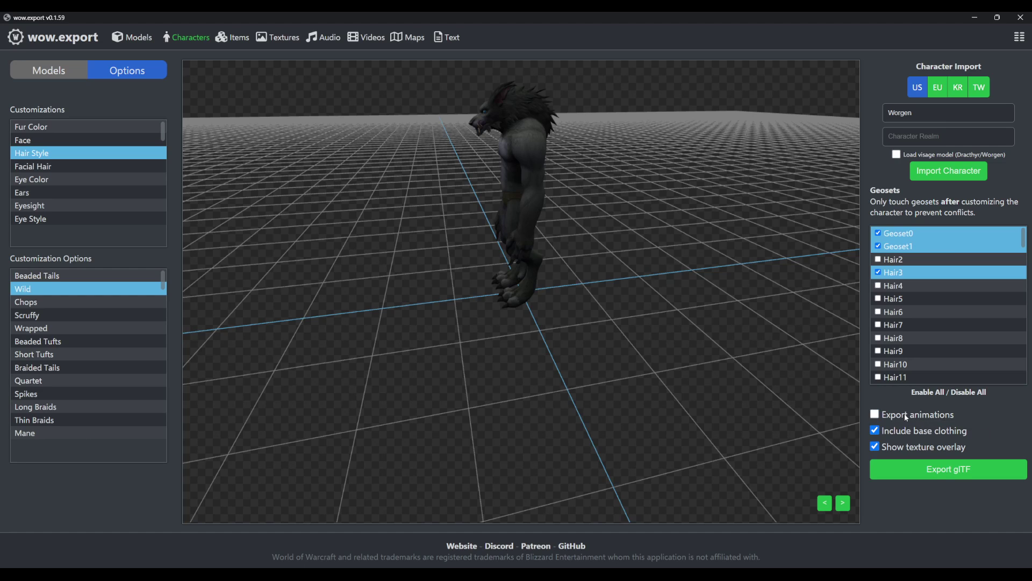
click(907, 418)
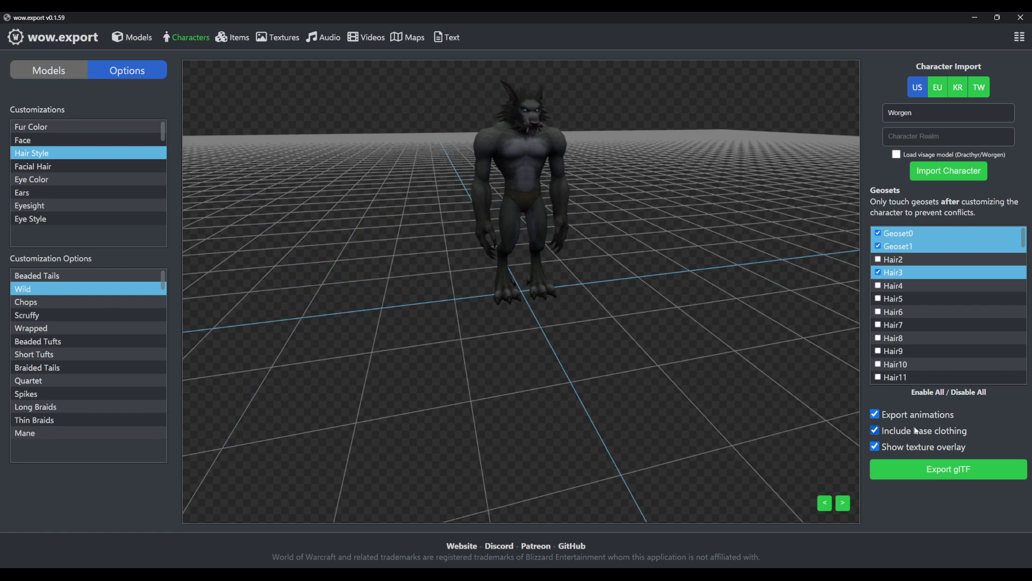
Toggle the option for including base clothing off and back on
click(916, 430)
click(917, 430)
click(916, 430)
click(917, 431)
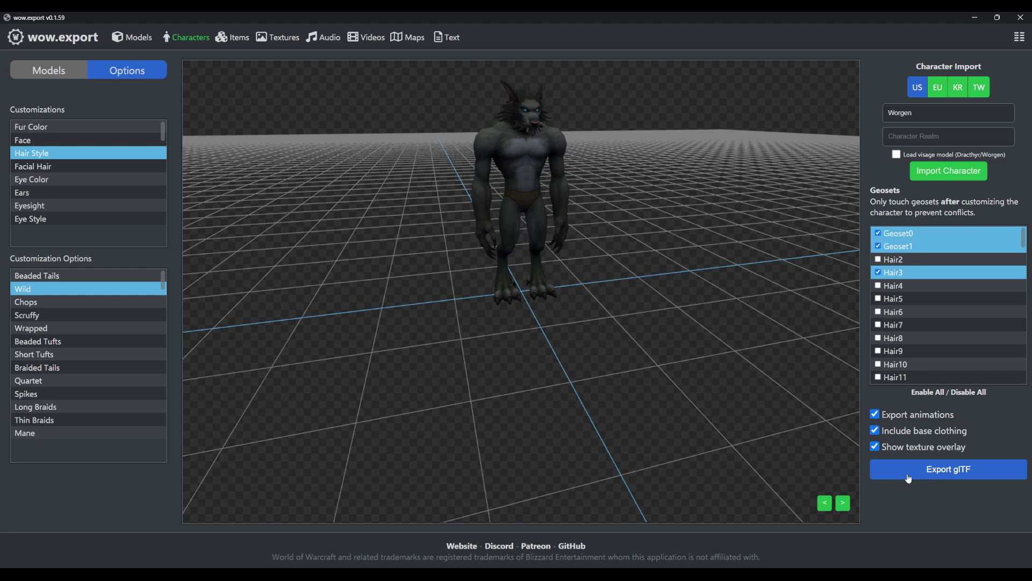
click(928, 471)
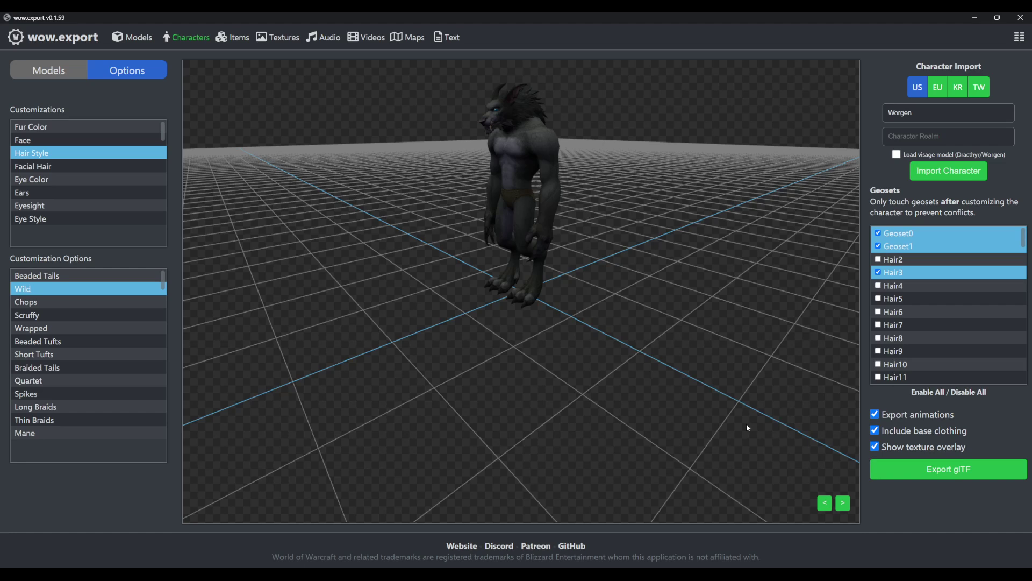
drag(716, 396, 240, 346)
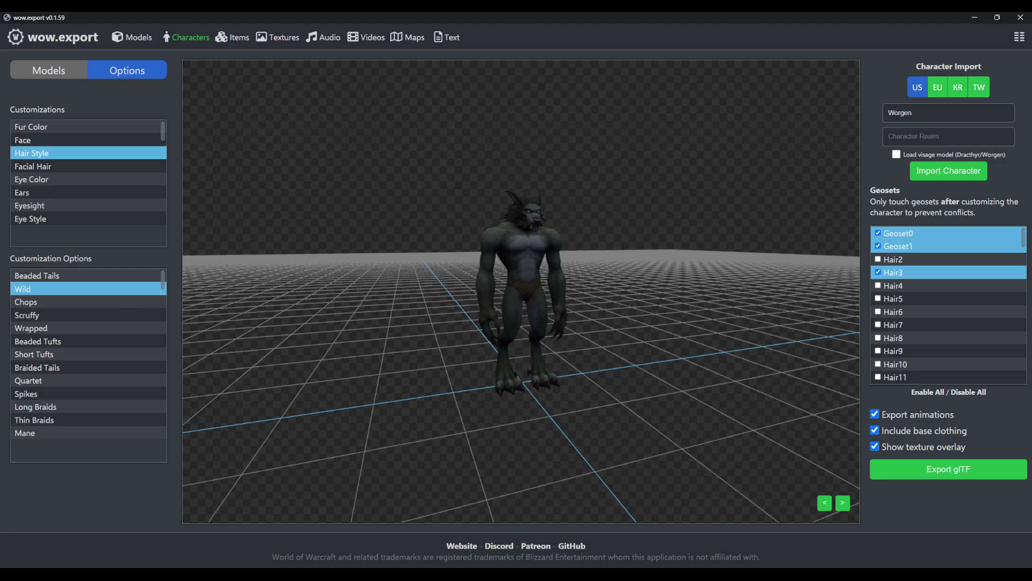
Switch to the wow.export GitHub repository in the browser and open the pinned issue "Character customization known issues/requests"
mouse_move(54, 572)
click(55, 529)
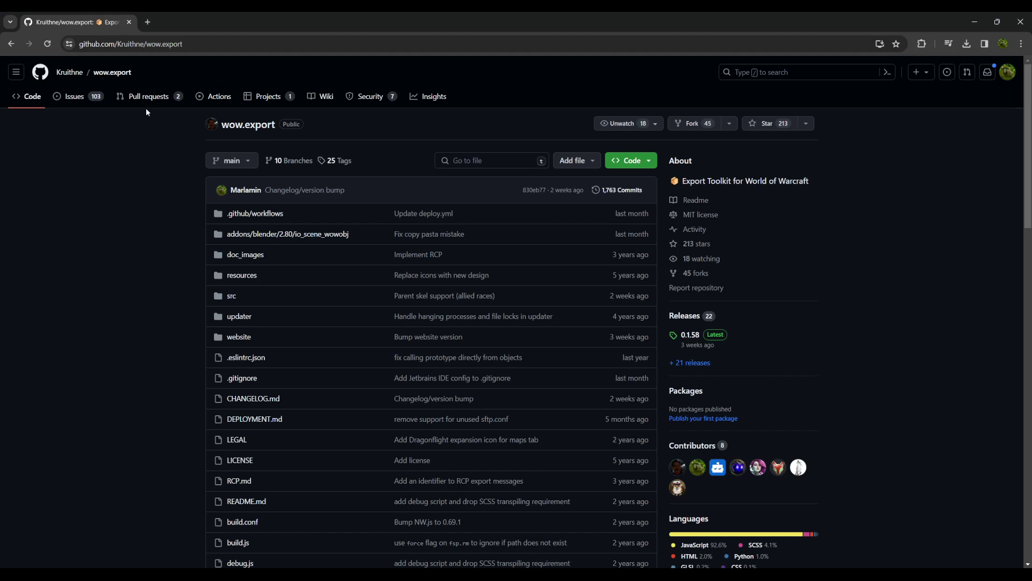
click(94, 97)
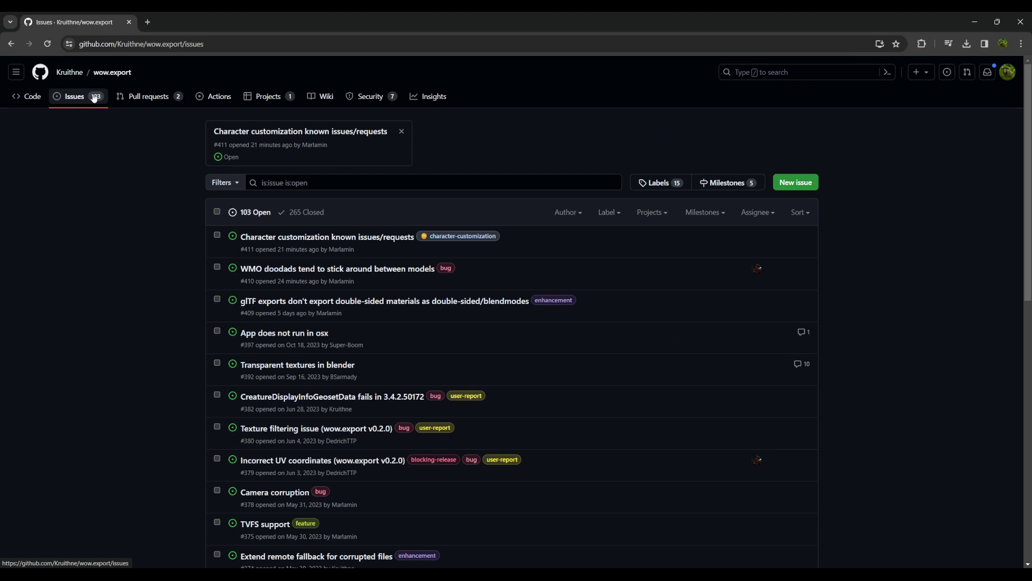
click(300, 132)
Read through the issue's known issues and its feature requests for customizations, renderer, UI and other imports
scroll(265, 244, down, 1)
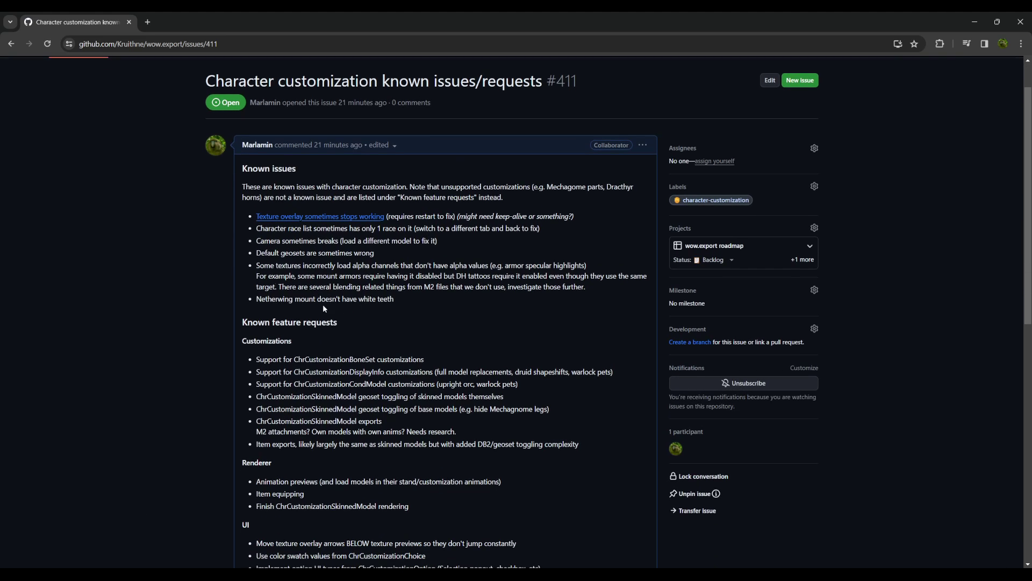
scroll(379, 238, down, 2)
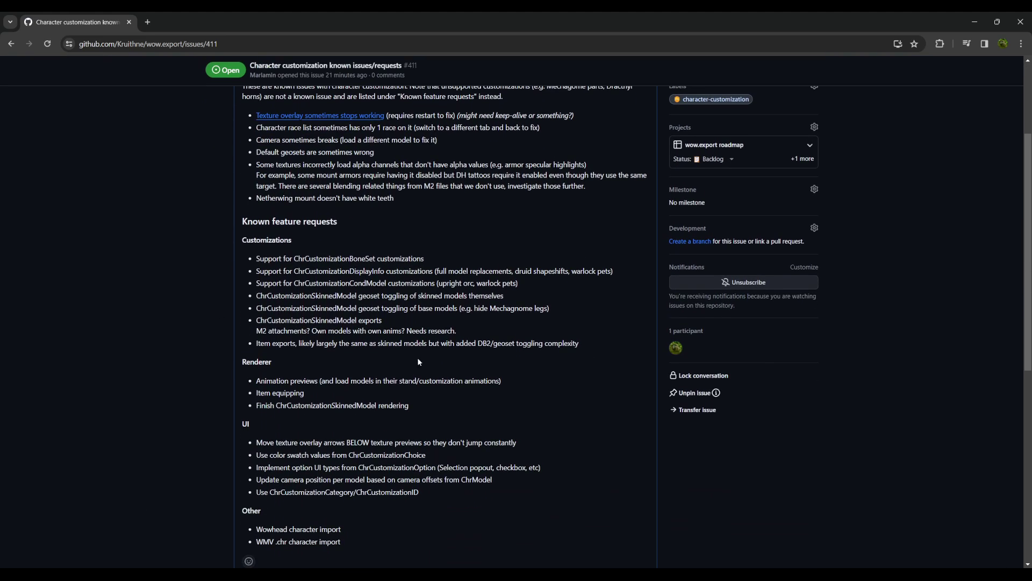
scroll(299, 393, down, 1)
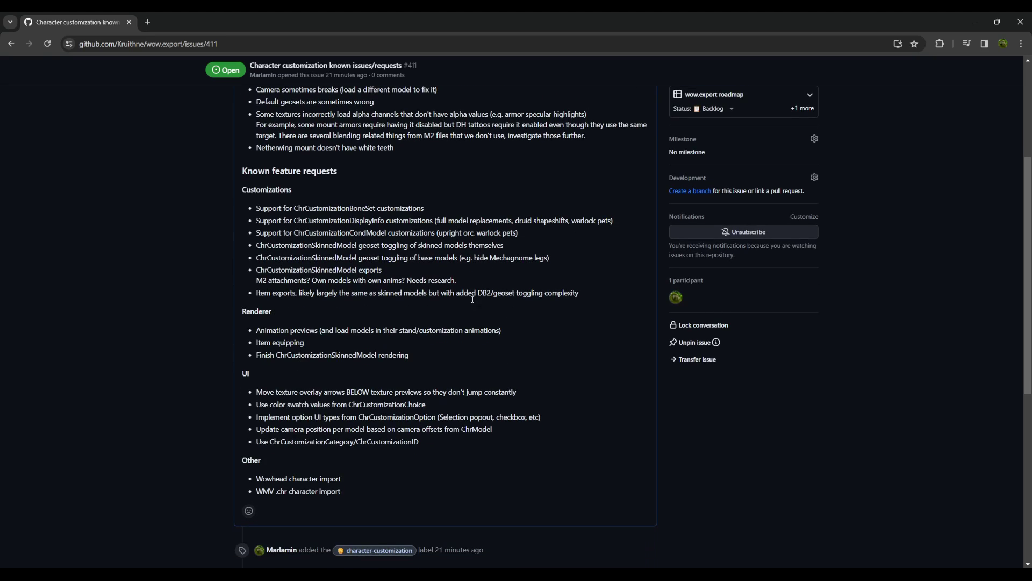
scroll(397, 280, up, 2)
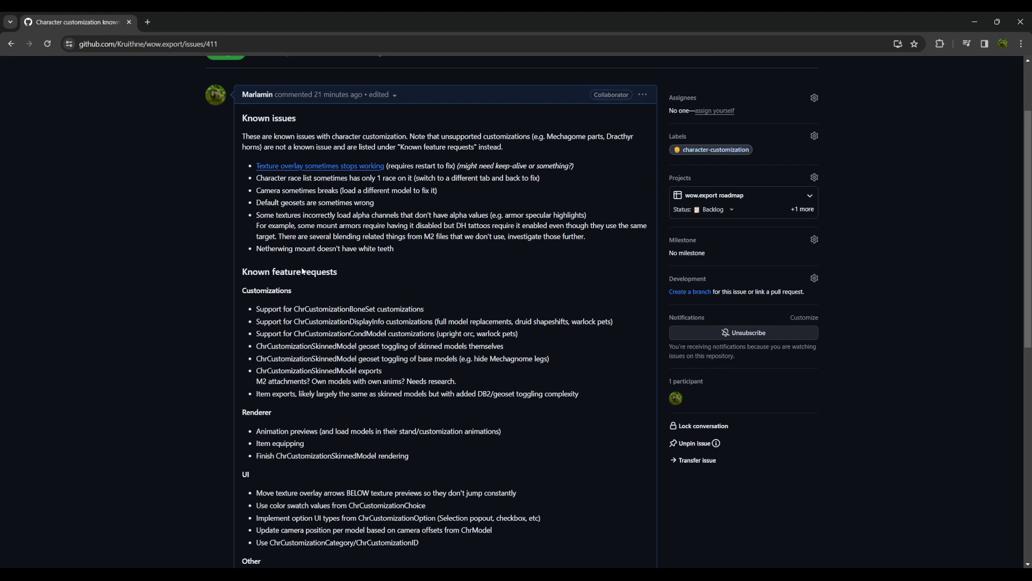
scroll(342, 317, down, 2)
scroll(343, 317, up, 4)
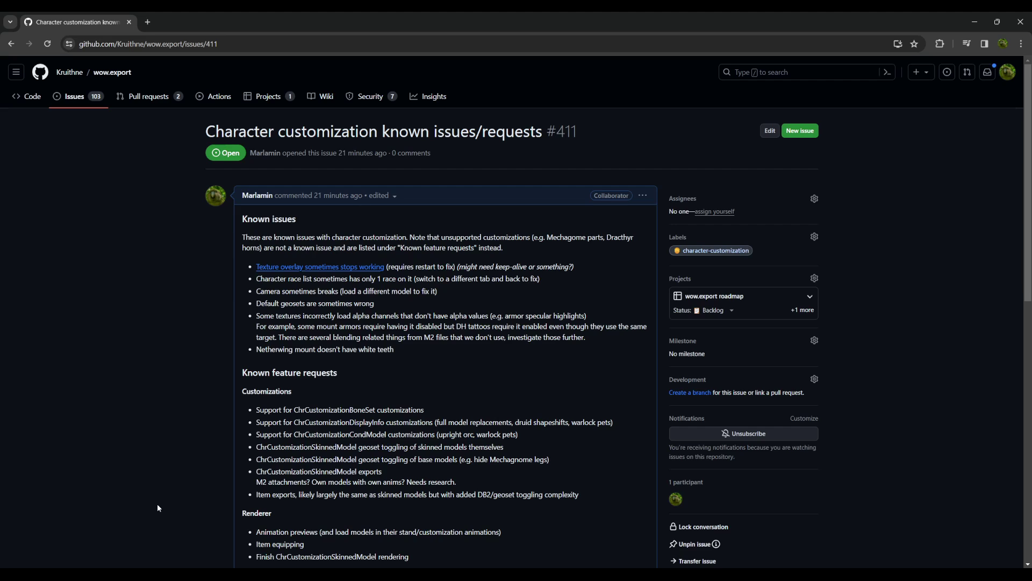
scroll(157, 503, down, 4)
scroll(99, 557, up, 4)
Switch back to wow.export, view the worgen from the front, and load the Dracthyr character race
key(alt+Tab)
drag(638, 407, 599, 173)
scroll(624, 404, up, 3)
drag(437, 311, 507, 277)
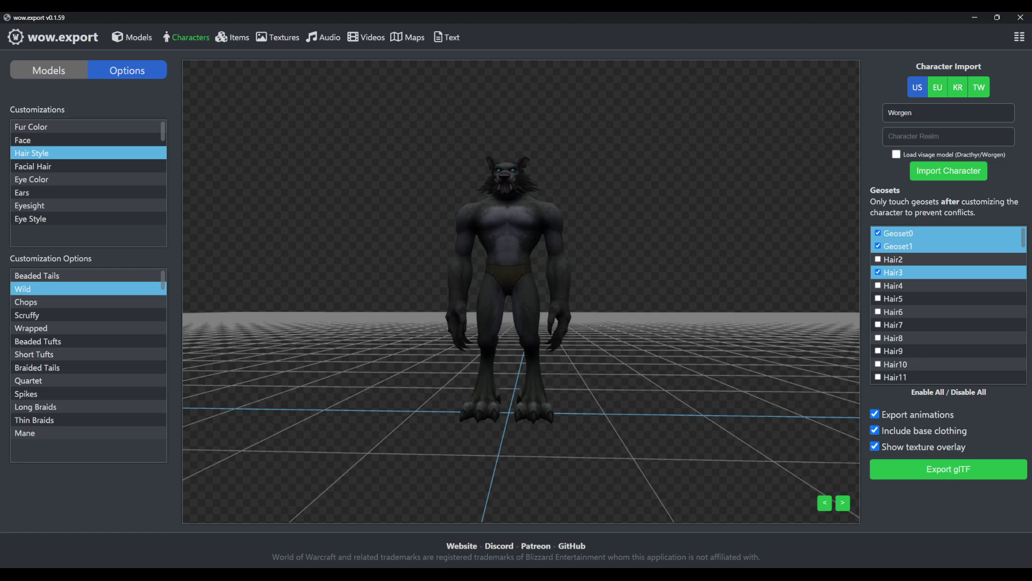
drag(288, 216, 379, 222)
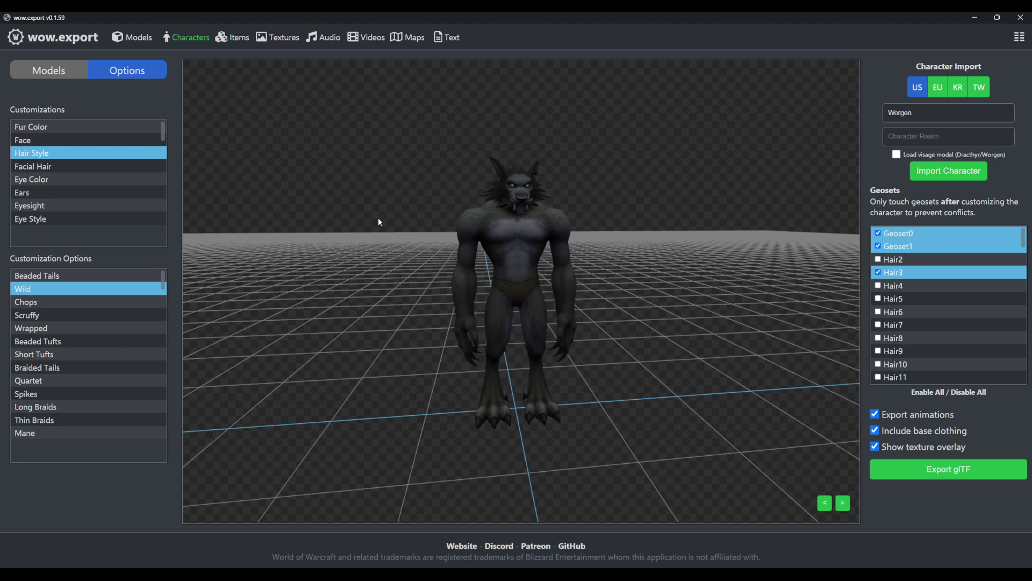
click(49, 70)
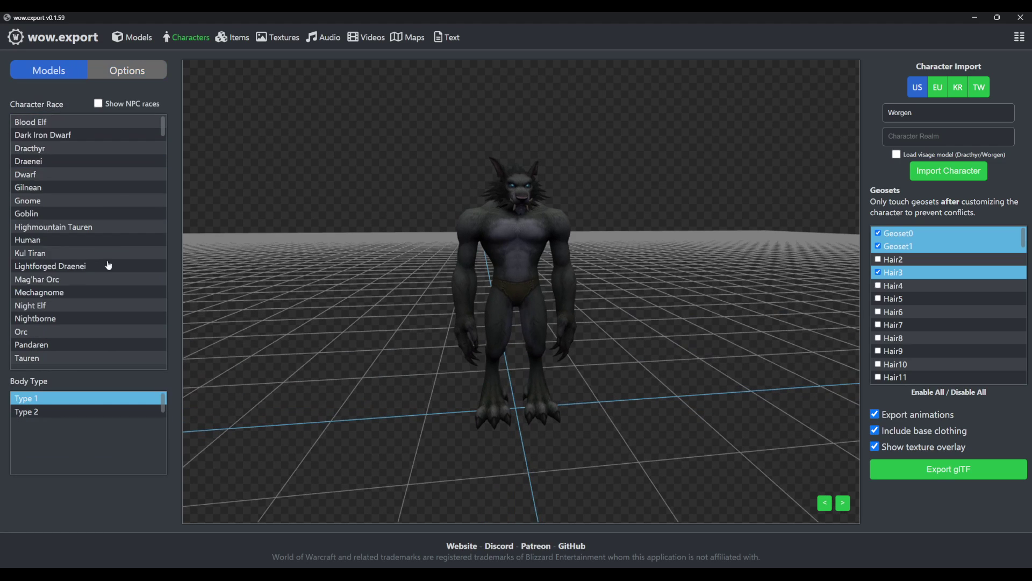
click(33, 148)
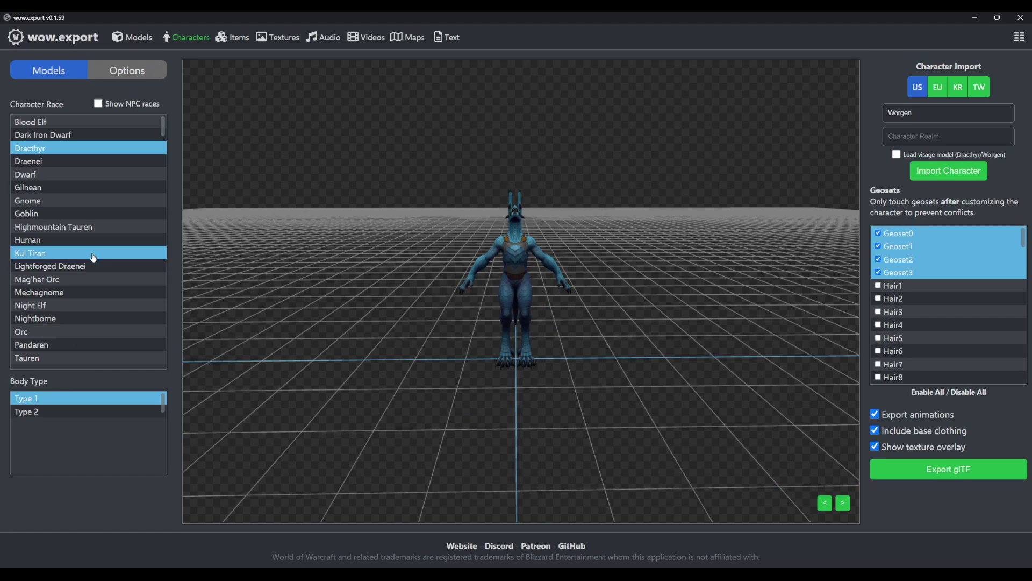
Set the dracthyr's Horns customization to Ridged* and inspect the model from above, the side and the front
click(119, 70)
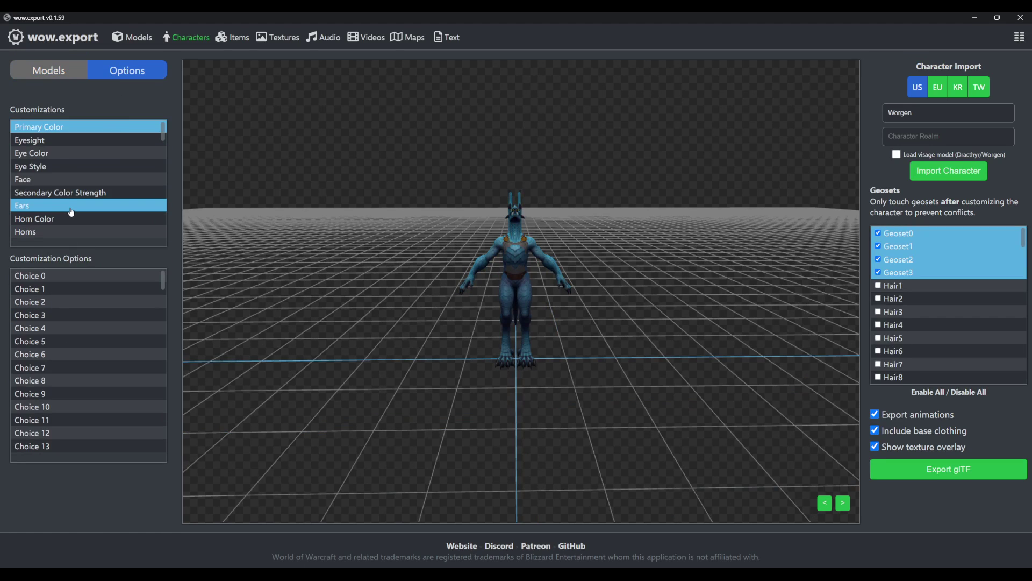
scroll(64, 183, down, 3)
click(67, 153)
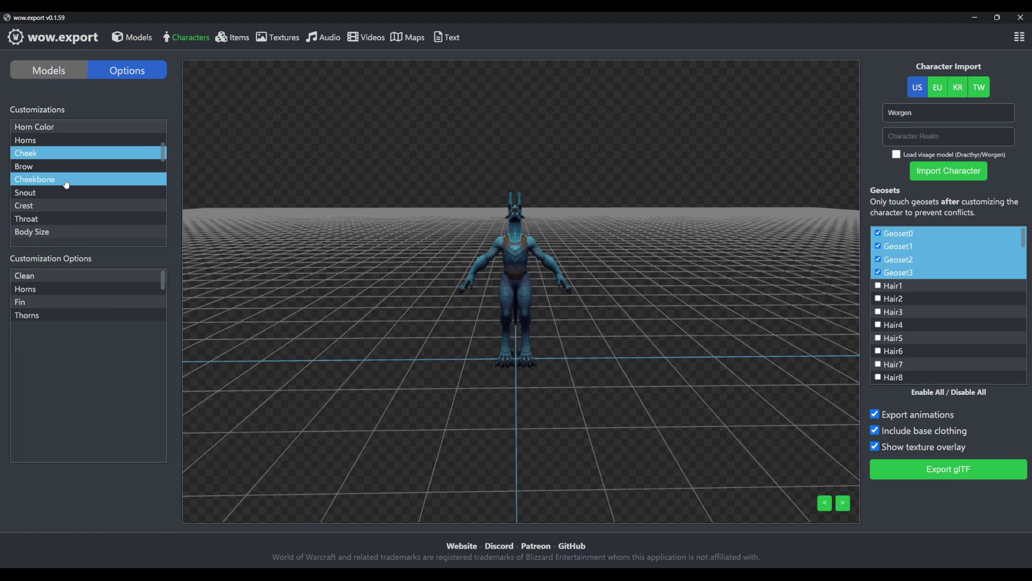
click(67, 140)
click(80, 328)
drag(302, 327, 477, 208)
scroll(567, 269, up, 3)
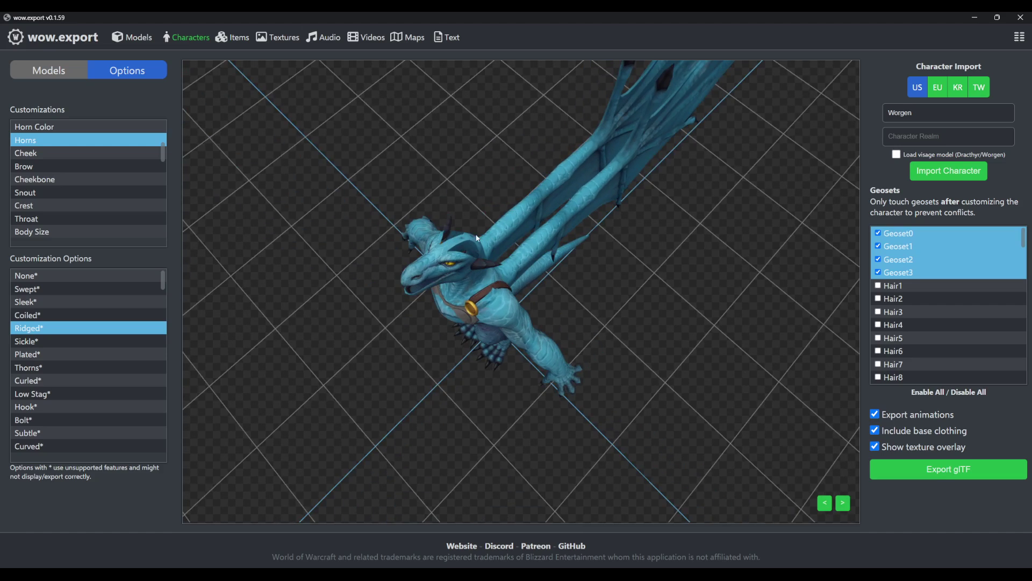
drag(492, 259, 367, 253)
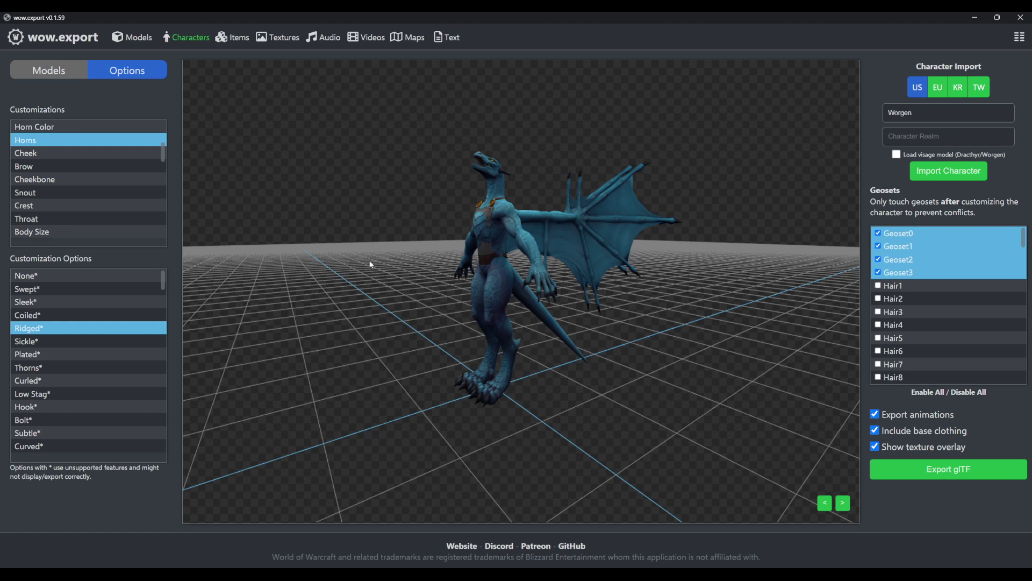
drag(480, 239, 549, 326)
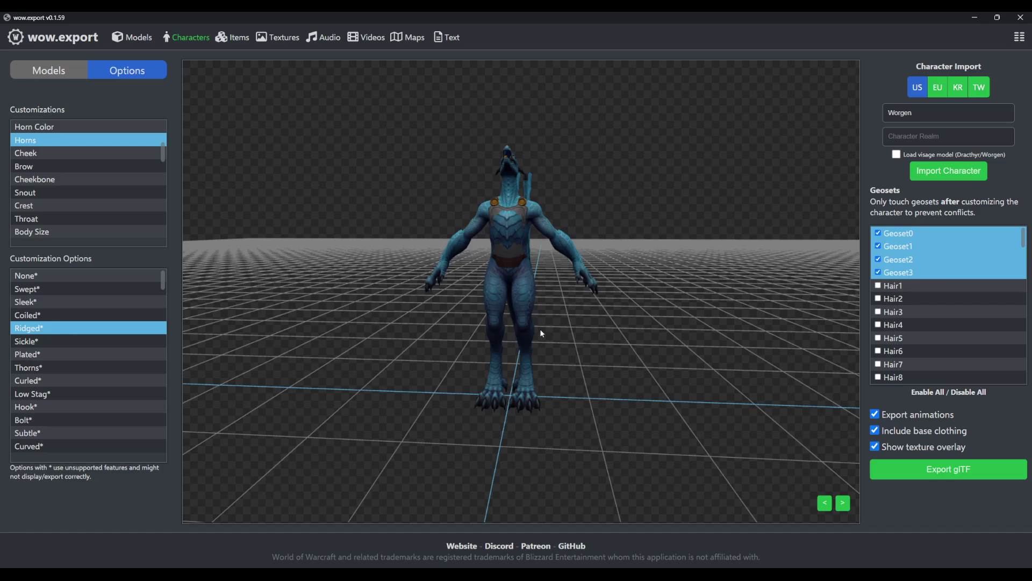
drag(540, 328, 513, 364)
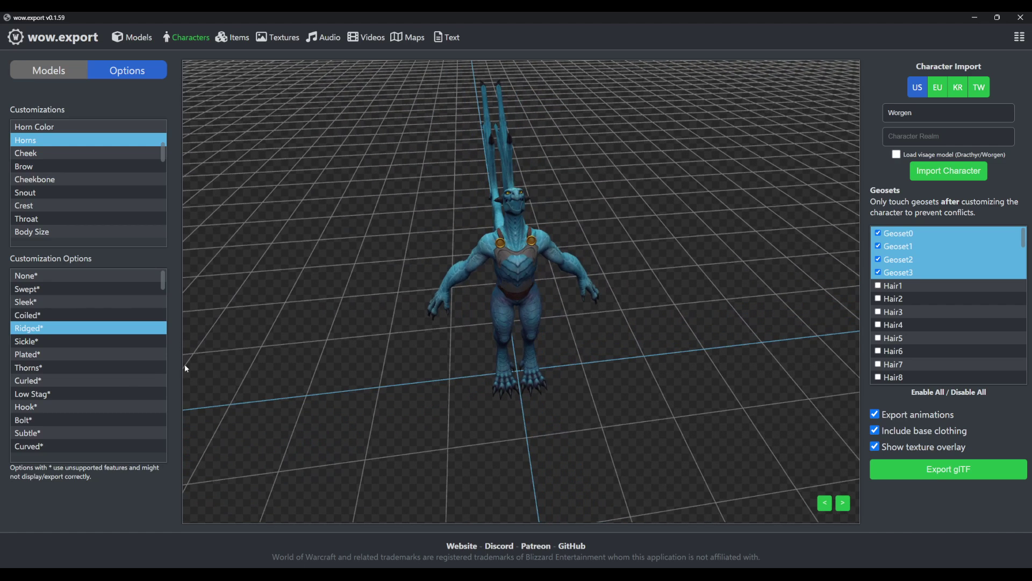